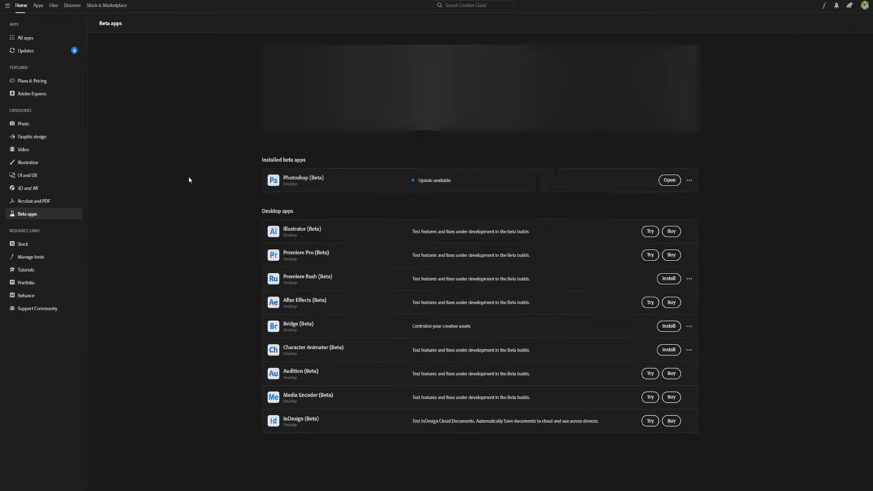
# - Launch Photoshop (Beta) from the installed beta apps in Creative Cloud
pyautogui.click(669, 170)
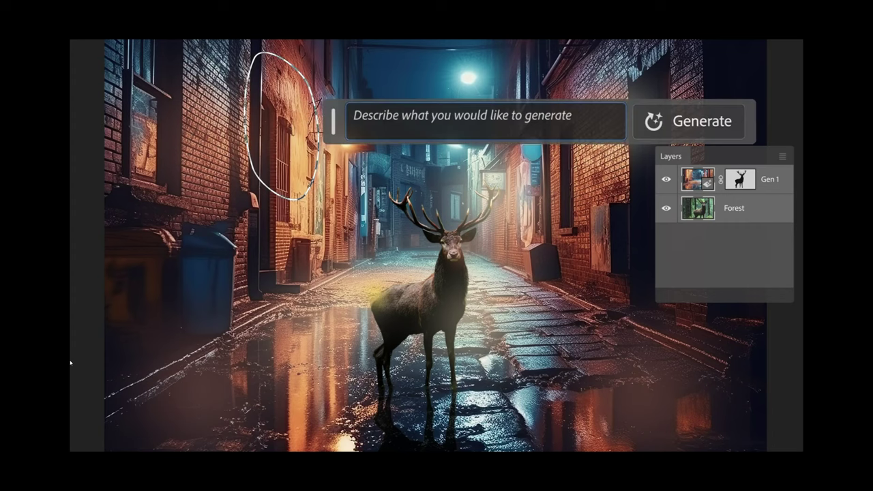
pyautogui.write('Red arrow sign')
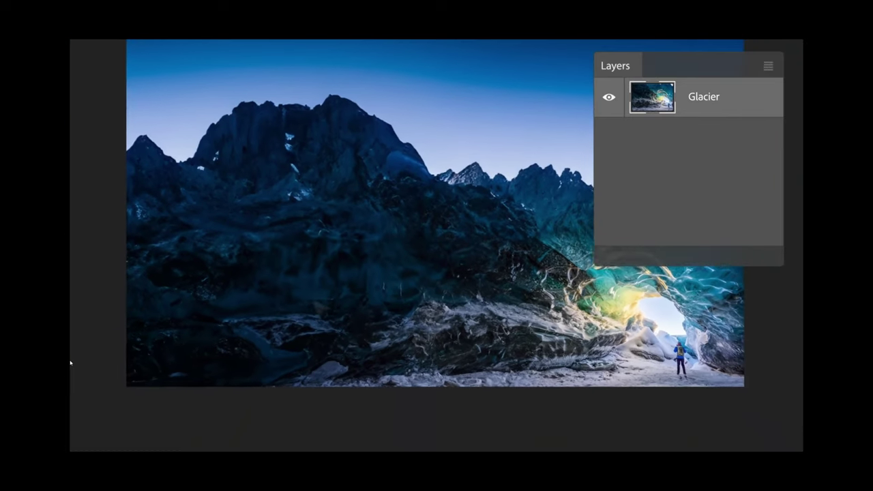
pyautogui.press('c')
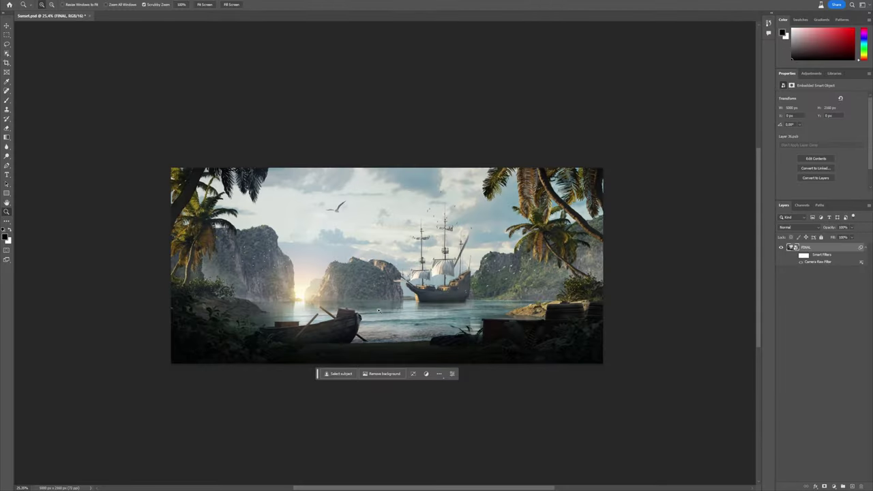
# - Move the contextual task bar above the artwork and enlarge the seascape to fill the canvas area
pyautogui.moveTo(318, 375); pyautogui.dragTo(315, 35)
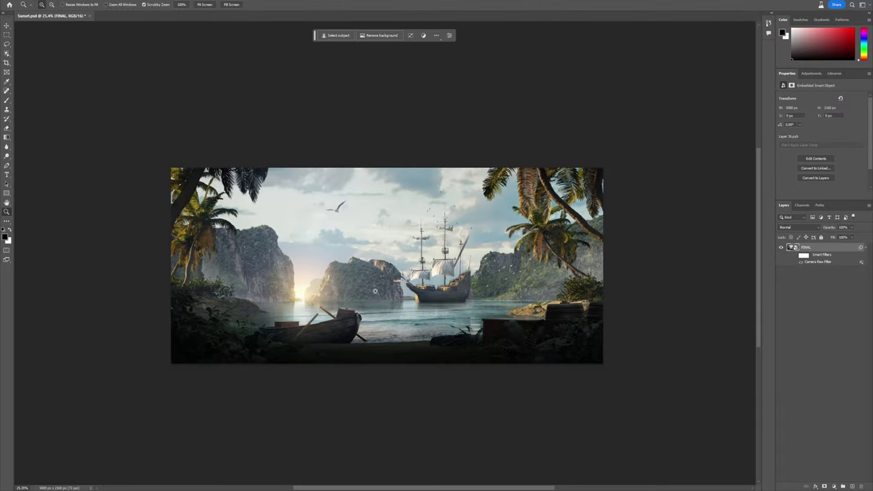
pyautogui.rightClick(375, 292)
pyautogui.click(395, 295)
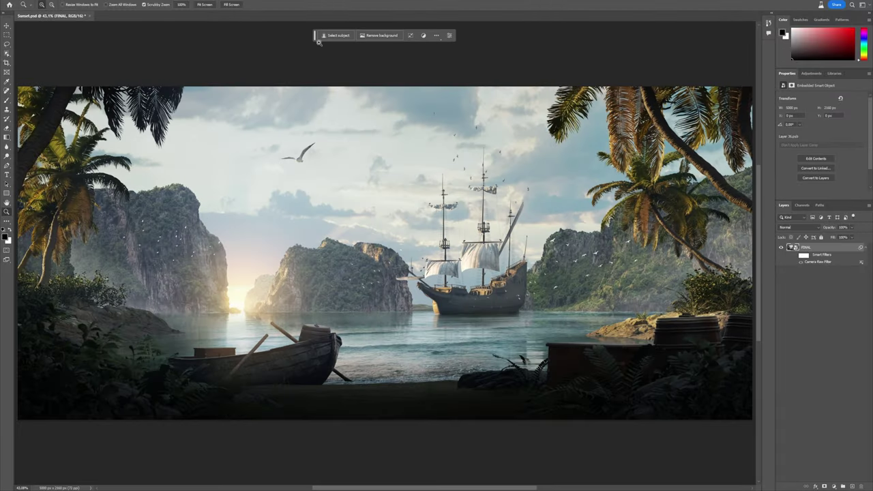
pyautogui.moveTo(317, 35); pyautogui.dragTo(312, 32)
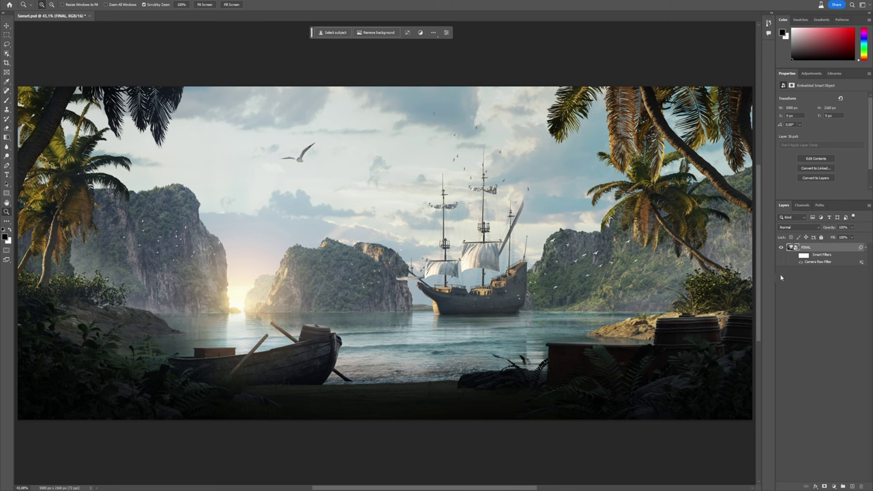
# - Lasso the area above the rowboat and generate a fill from the prompt "group of people, pirates, sit and drink"
pyautogui.press('l')
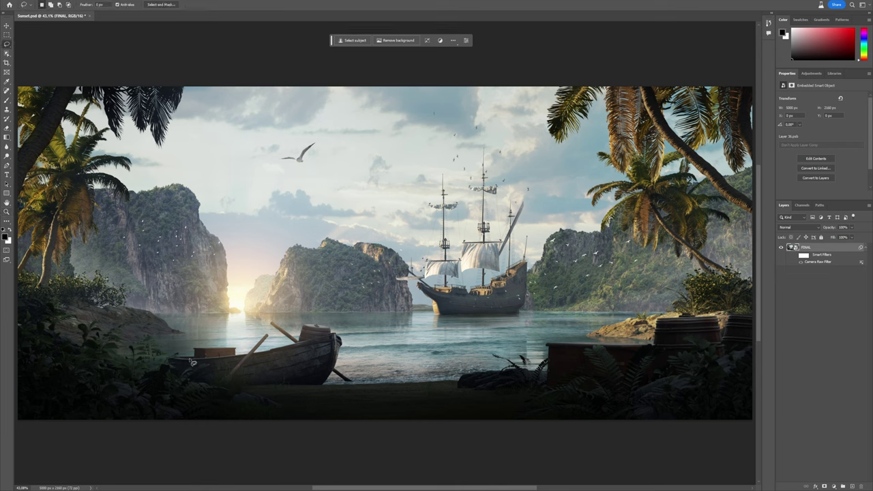
pyautogui.moveTo(184, 359)
pyautogui.mouseDown()
pyautogui.moveTo(278, 354)
pyautogui.moveTo(314, 317)
pyautogui.mouseUp()
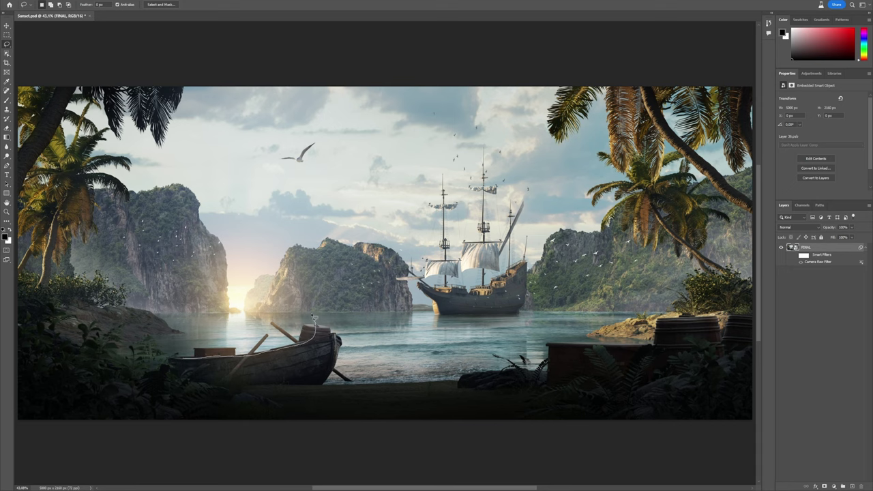
pyautogui.moveTo(295, 288); pyautogui.dragTo(222, 291)
pyautogui.moveTo(185, 362); pyautogui.dragTo(185, 363)
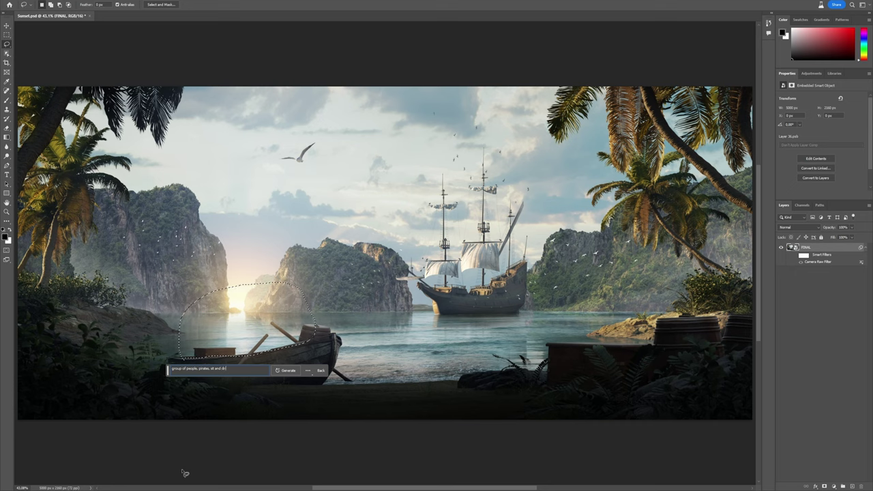
pyautogui.press('Return')
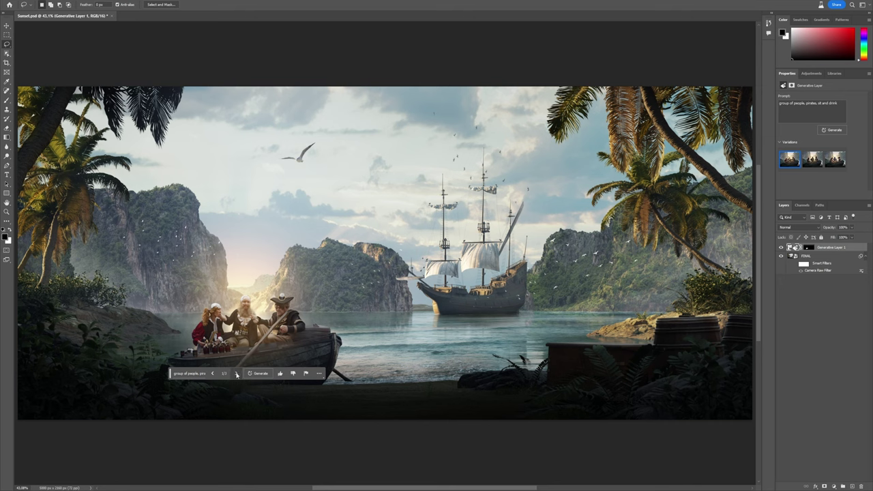
# - Page through the generated variations of the drinking pirates and generate another set from the same prompt
pyautogui.click(236, 375)
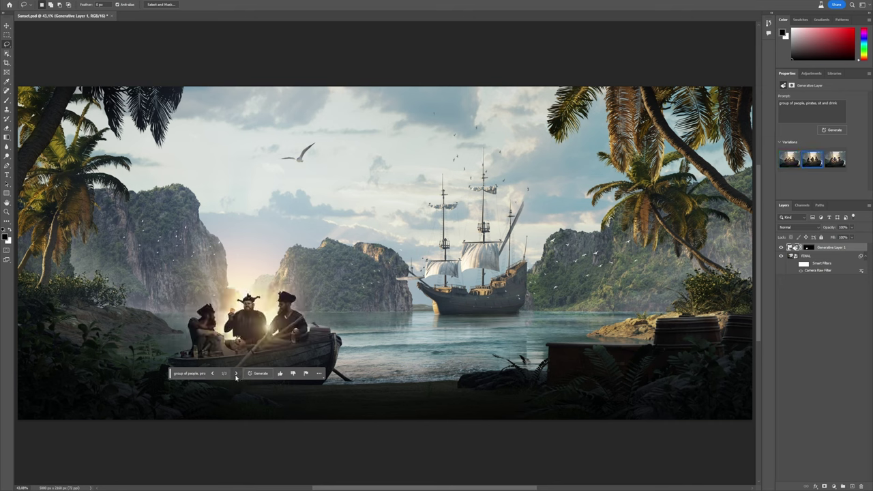
pyautogui.click(237, 375)
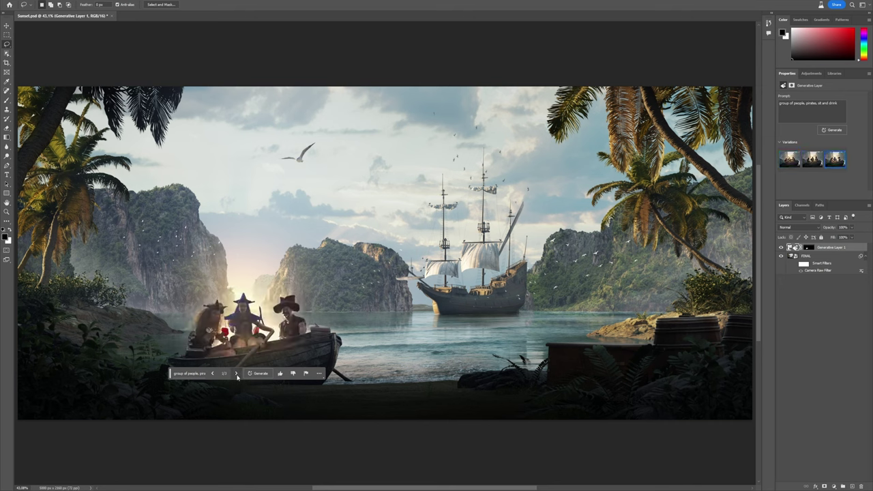
pyautogui.click(258, 373)
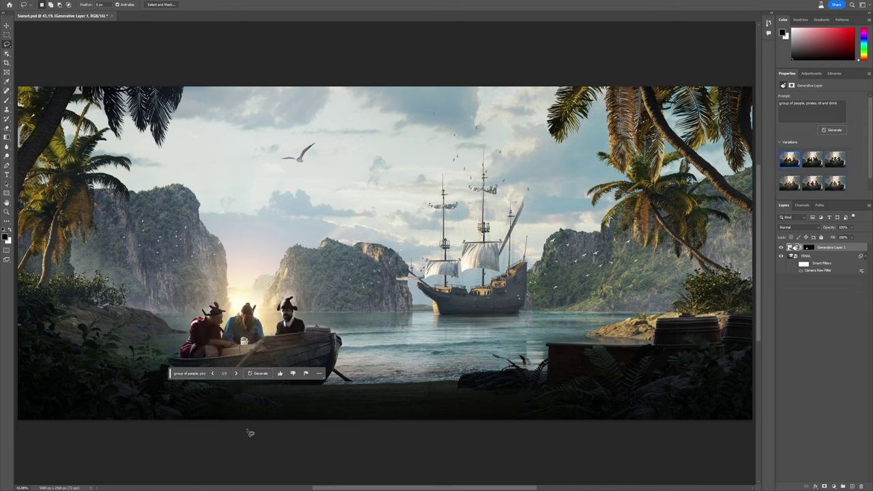
# - Compare the newly generated pirate group variations in the rowboat
pyautogui.click(236, 375)
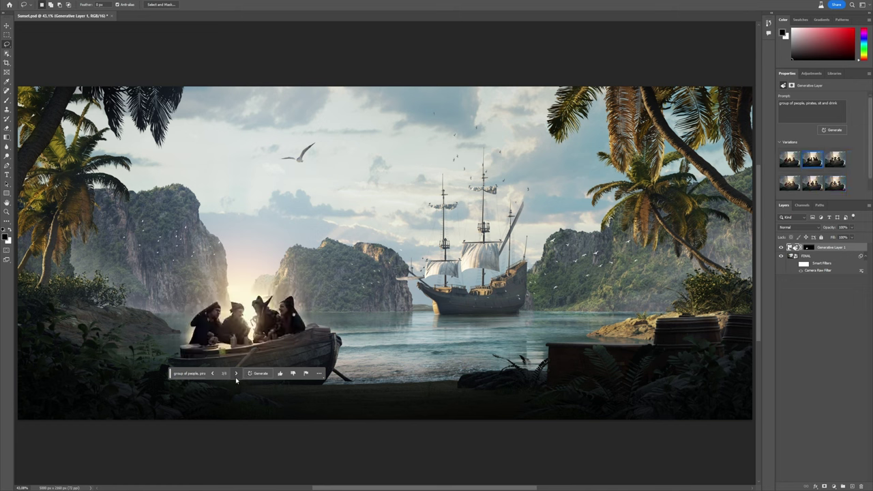
pyautogui.click(237, 374)
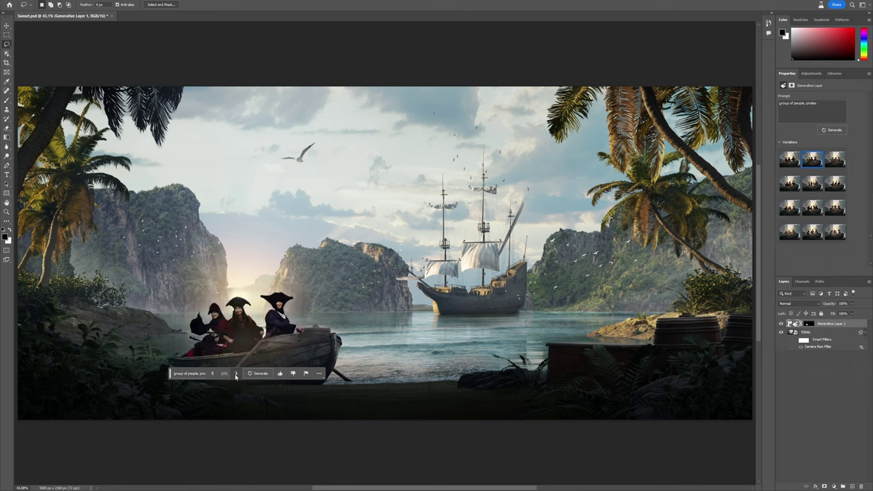
pyautogui.click(237, 374)
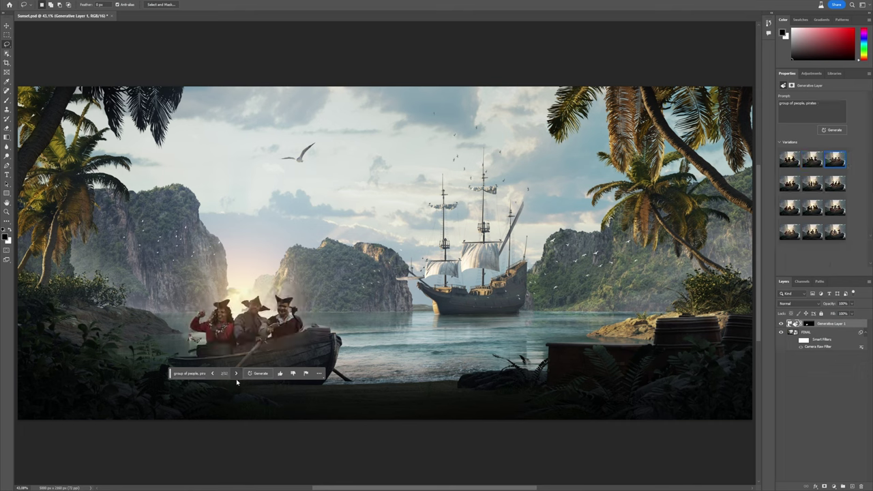
pyautogui.click(236, 374)
# - Replace the fill prompt with "pirates" and generate new variations
pyautogui.click(188, 373)
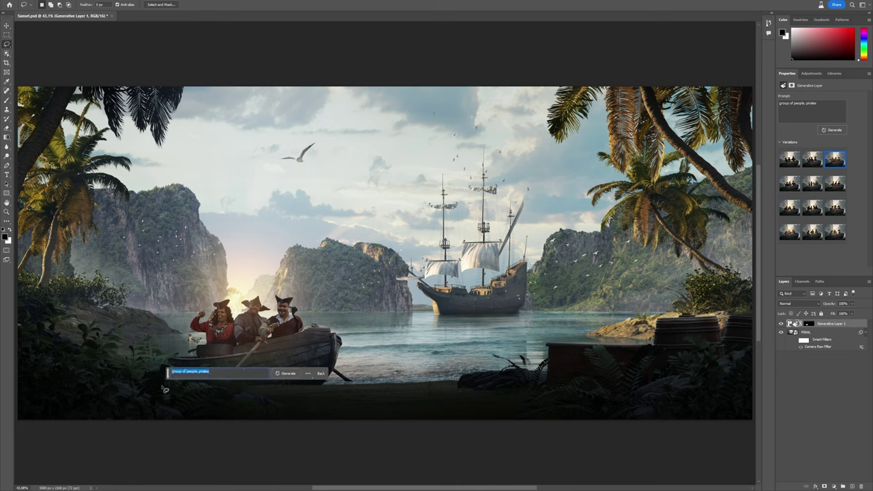
pyautogui.press('BackSpace')
pyautogui.press('Return')
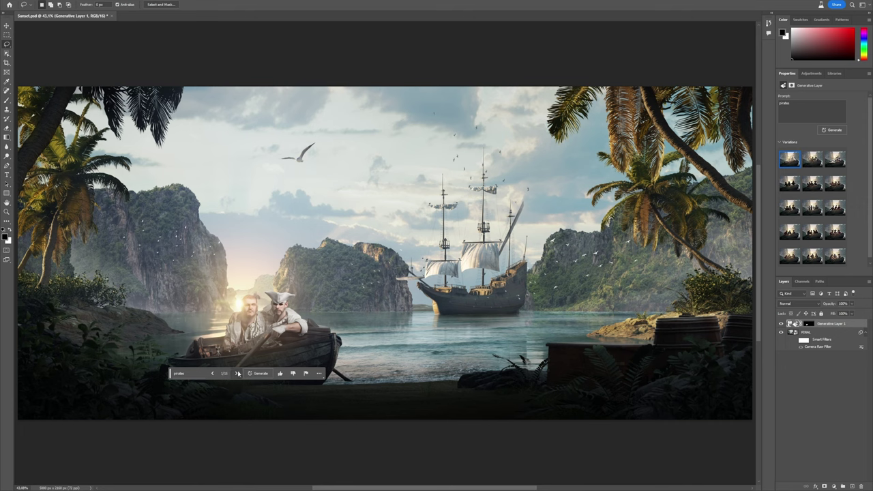
# - Review the variations for the "pirates" prompt and generate an additional set
pyautogui.click(236, 373)
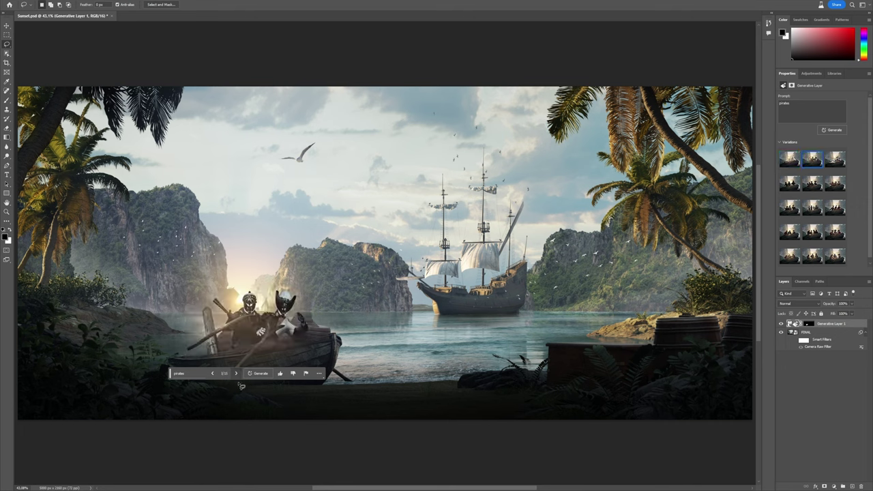
pyautogui.click(236, 373)
pyautogui.click(260, 373)
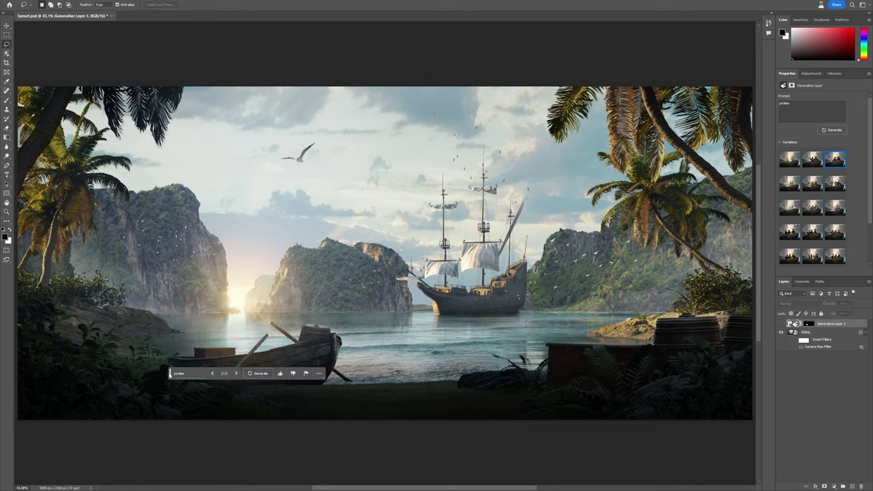
# - Place the contextual task bar over the sky and compare the stored pirate variations of the generative layer up close
pyautogui.moveTo(170, 374); pyautogui.dragTo(313, 75)
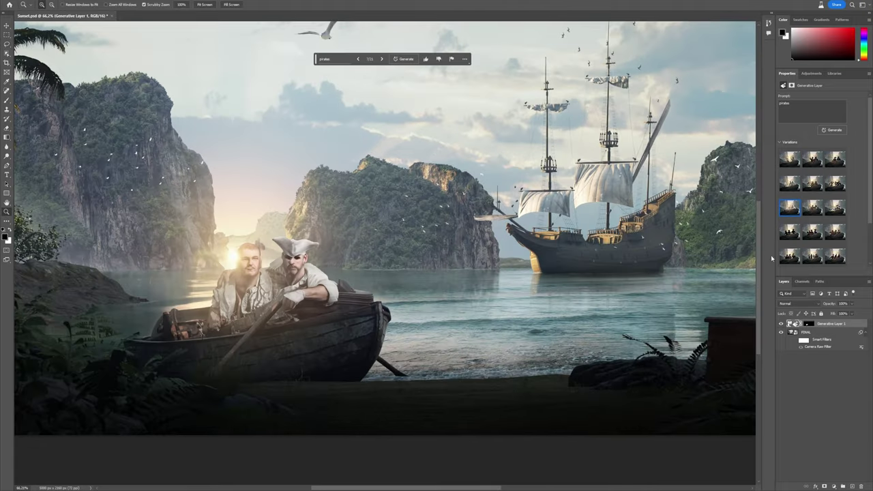
pyautogui.click(789, 258)
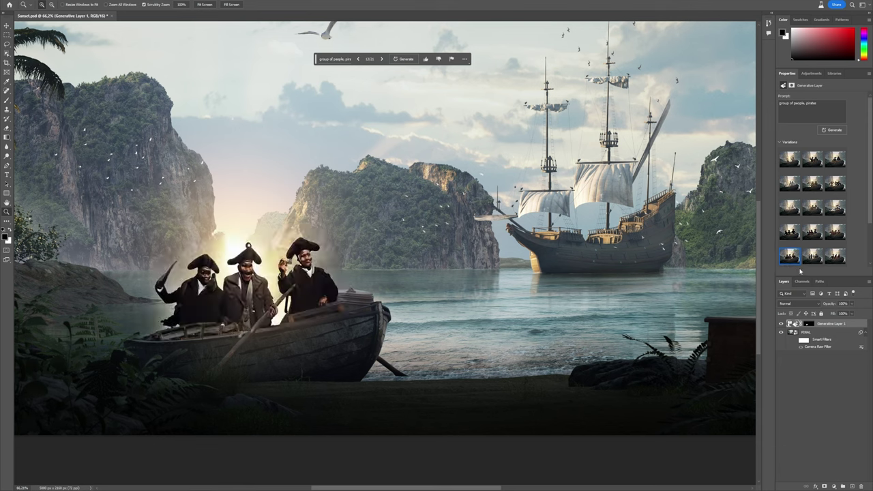
pyautogui.click(814, 262)
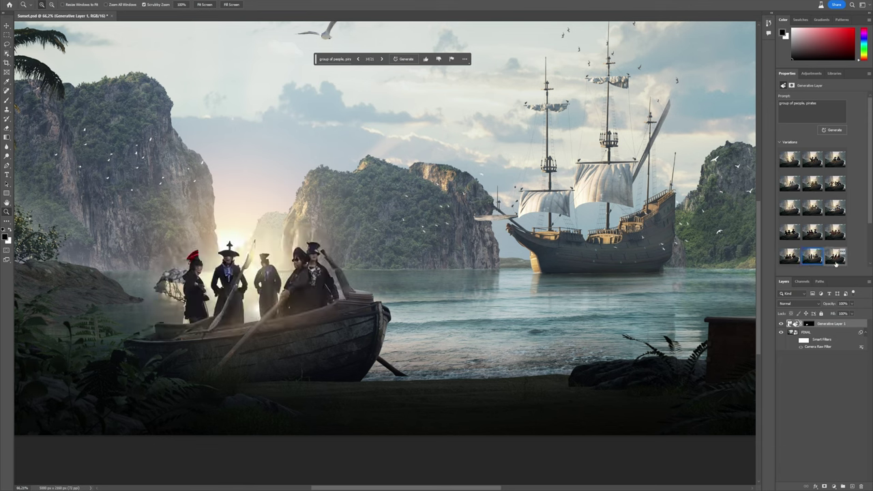
pyautogui.click(836, 262)
pyautogui.scroll(-2, 830, 257)
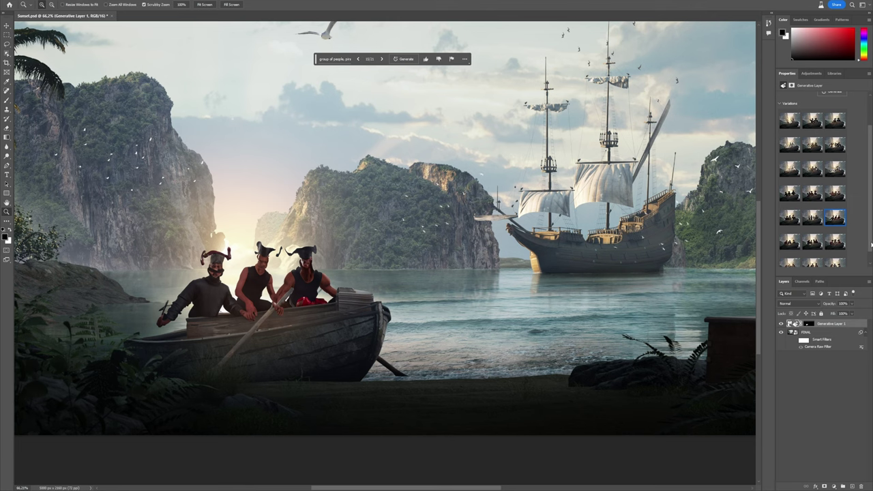
pyautogui.click(817, 245)
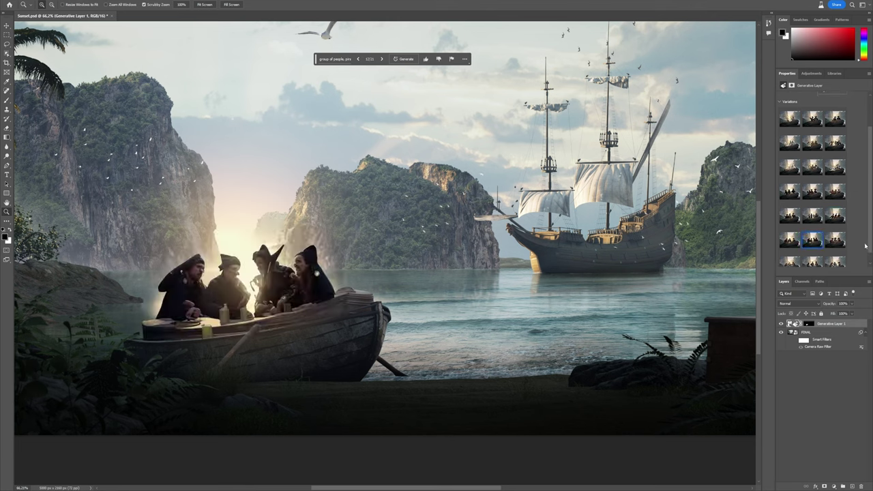
pyautogui.scroll(2, 830, 204)
pyautogui.click(835, 164)
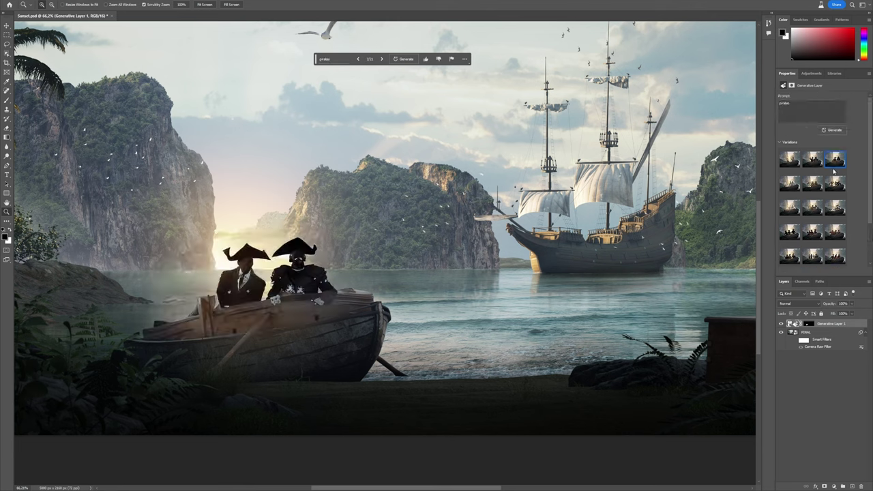
pyautogui.click(788, 161)
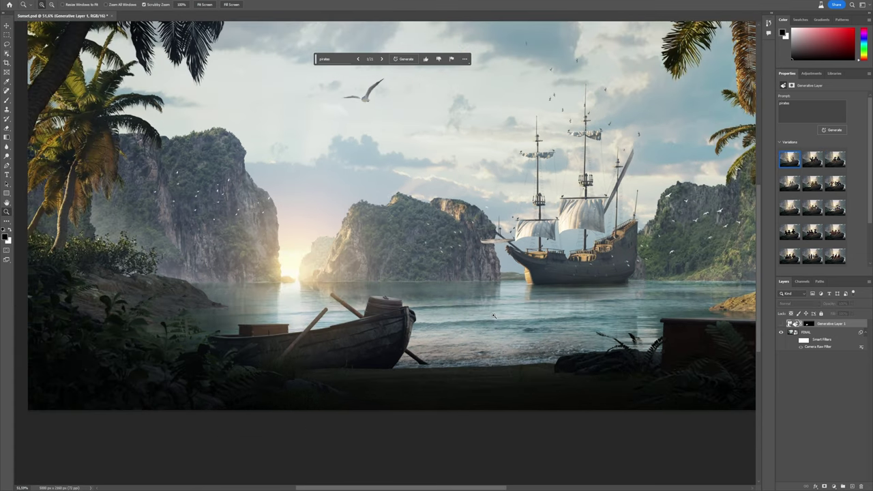
# - Make a rectangular selection over the rowboat's seating area and generate a fill from the prompt "man sit"
pyautogui.moveTo(400, 221); pyautogui.dragTo(381, 234)
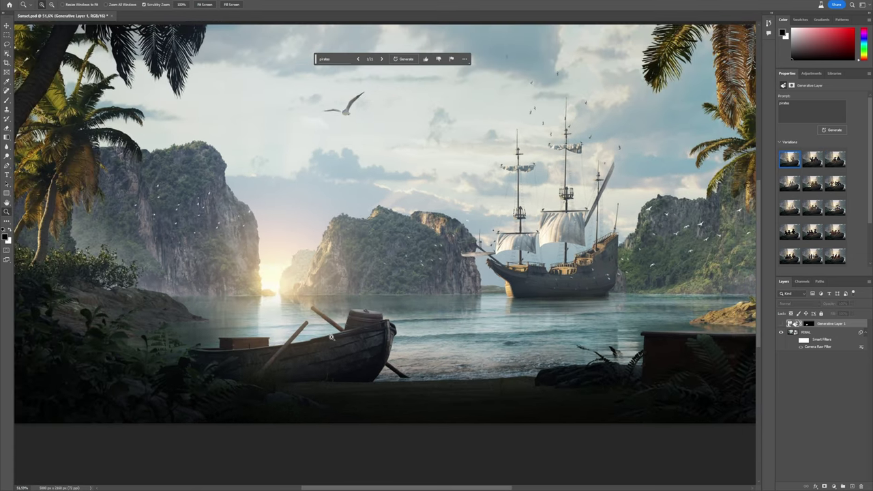
pyautogui.press('m')
pyautogui.moveTo(219, 258); pyautogui.dragTo(348, 354)
pyautogui.click(232, 364)
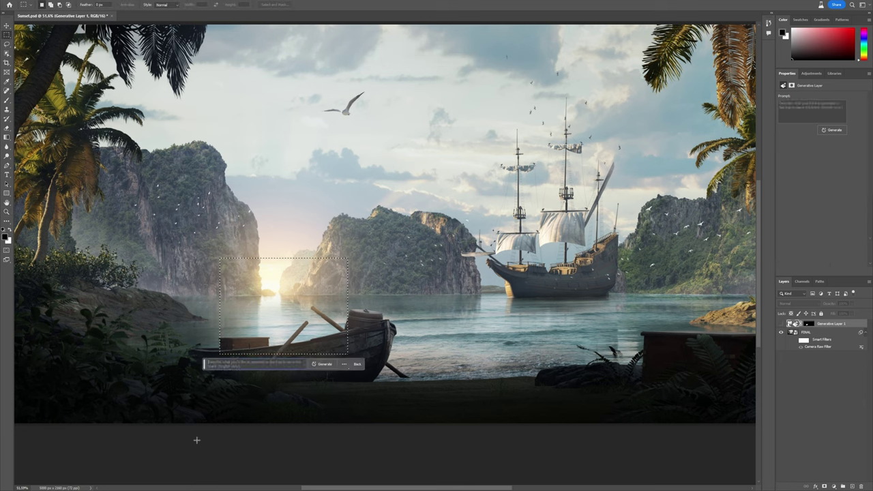
pyautogui.write('man sit')
pyautogui.press('Return')
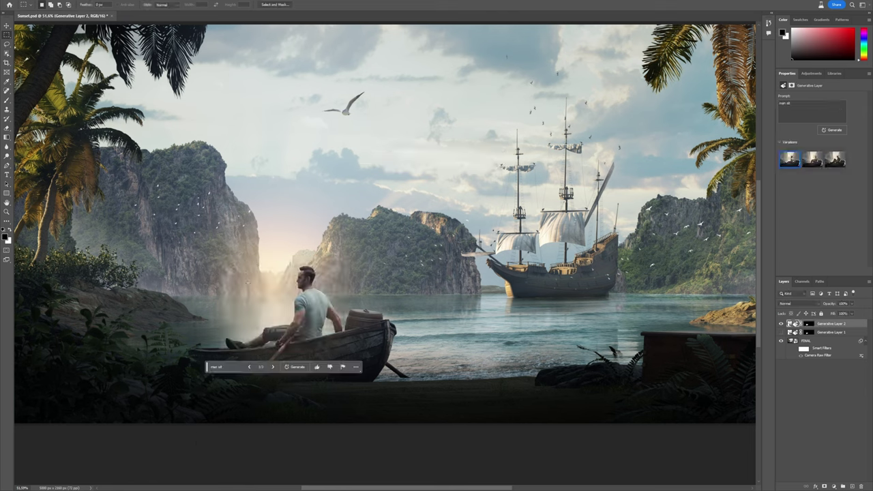
# - Choose the third variation, the man in a dark shirt, and move the contextual task bar away from the boat
pyautogui.click(274, 370)
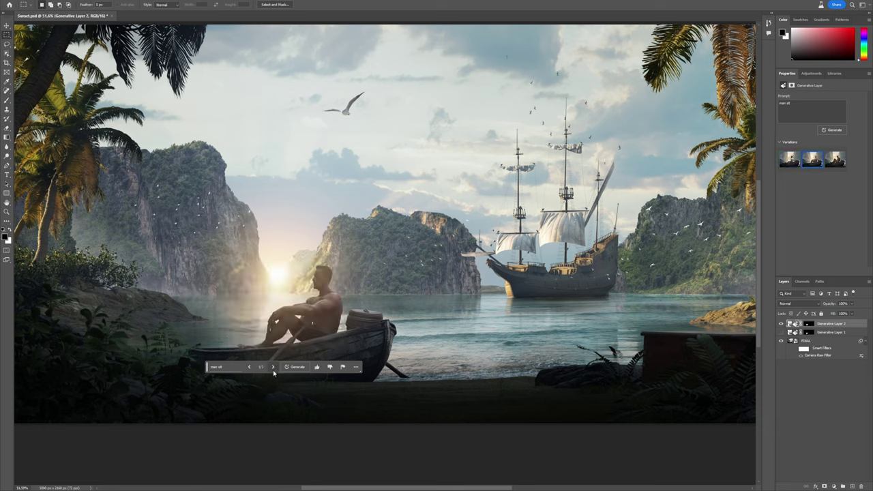
pyautogui.click(274, 367)
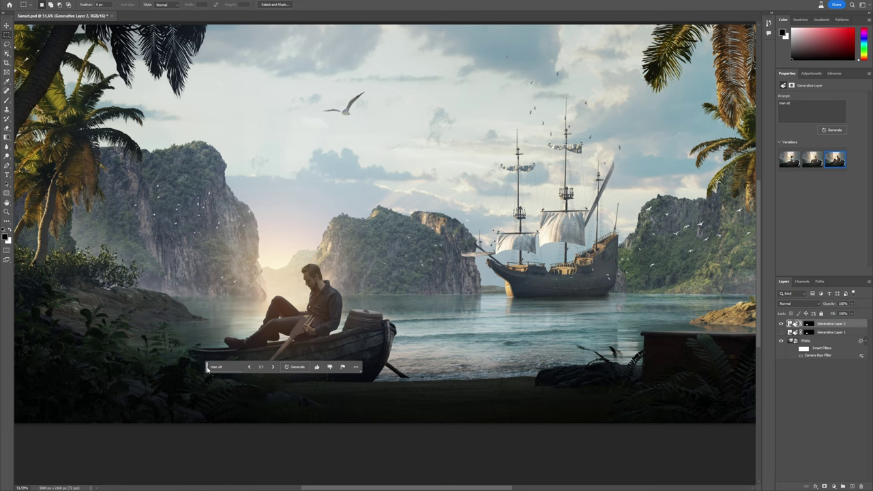
pyautogui.moveTo(207, 369); pyautogui.dragTo(268, 162)
# - Target the mask of the seated man's generative layer and set up a small brush with increased hardness
pyautogui.click(809, 326)
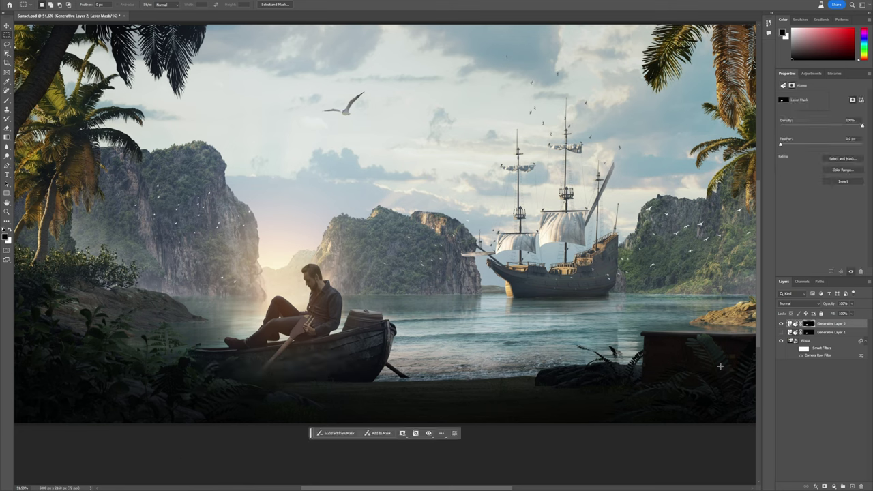
pyautogui.press('z')
pyautogui.moveTo(324, 332); pyautogui.dragTo(343, 362)
pyautogui.press('b')
pyautogui.press('b')
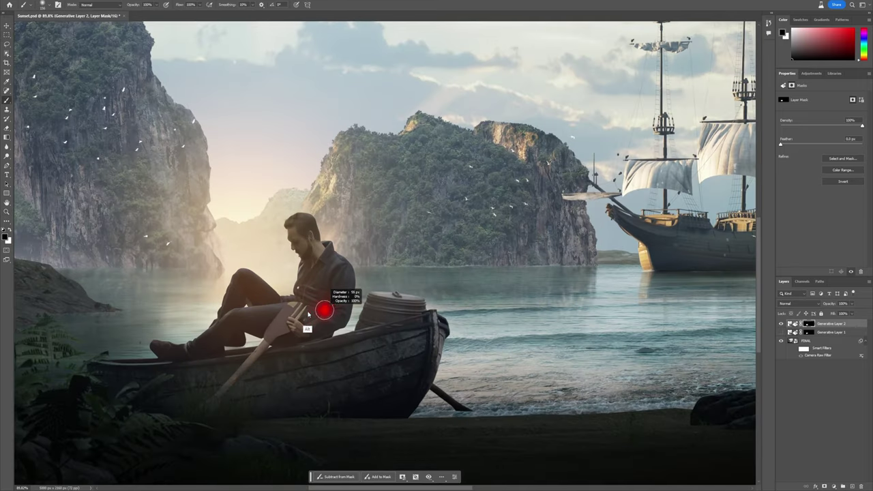
pyautogui.rightClick(221, 186)
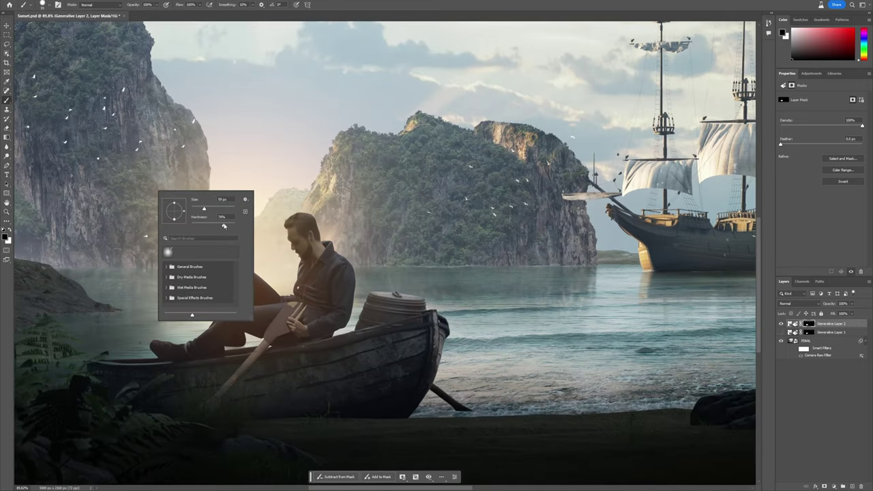
pyautogui.moveTo(229, 227); pyautogui.dragTo(235, 225)
# - Paint black on the mask around the man's front, legs and boots with a smaller brush, restoring the original sunset background
pyautogui.moveTo(296, 185)
pyautogui.mouseDown()
pyautogui.moveTo(223, 197)
pyautogui.moveTo(225, 260)
pyautogui.moveTo(213, 302)
pyautogui.moveTo(206, 295)
pyautogui.mouseUp()
pyautogui.press('[')
pyautogui.press('[')
pyautogui.press('[')
pyautogui.press('[')
pyautogui.moveTo(138, 339)
pyautogui.mouseDown()
pyautogui.moveTo(148, 353)
pyautogui.moveTo(161, 334)
pyautogui.moveTo(197, 337)
pyautogui.moveTo(181, 302)
pyautogui.moveTo(167, 294)
pyautogui.mouseUp()
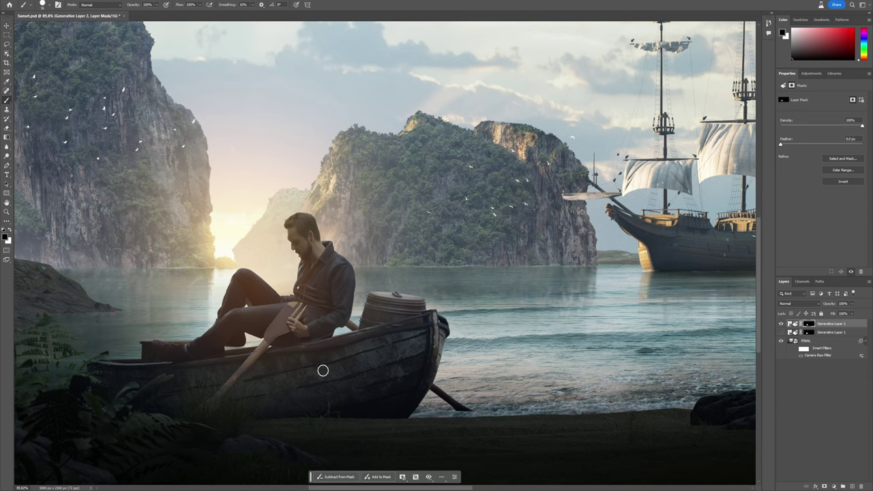
# - Refine the mask around the man's head, back and knees so the original cliff and water show beside him
pyautogui.scroll(3, 326, 238)
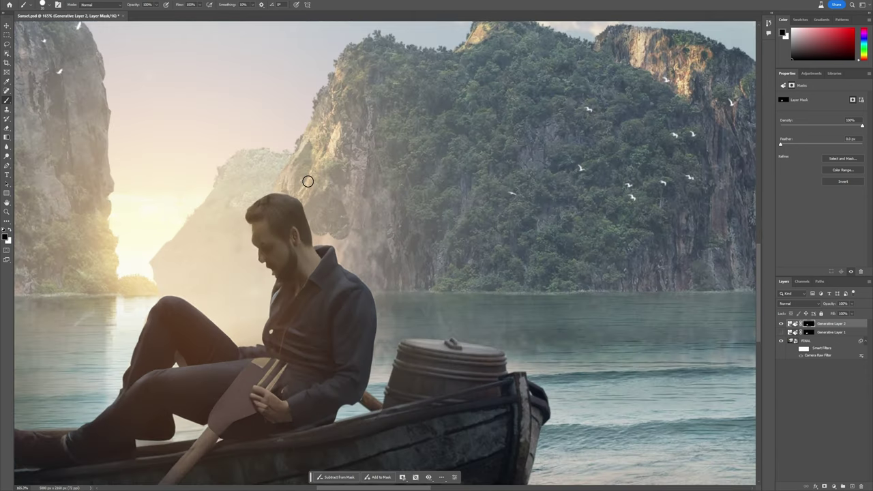
pyautogui.press('x')
pyautogui.moveTo(327, 236)
pyautogui.mouseDown()
pyautogui.moveTo(342, 259)
pyautogui.moveTo(374, 261)
pyautogui.moveTo(351, 261)
pyautogui.moveTo(381, 301)
pyautogui.mouseUp()
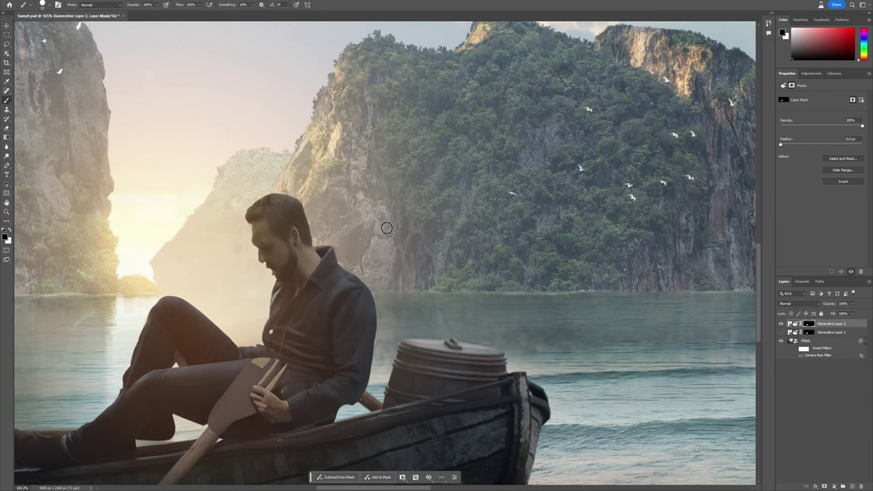
pyautogui.moveTo(178, 236)
pyautogui.mouseDown()
pyautogui.moveTo(163, 287)
pyautogui.moveTo(205, 290)
pyautogui.moveTo(186, 211)
pyautogui.moveTo(240, 227)
pyautogui.moveTo(252, 264)
pyautogui.moveTo(247, 294)
pyautogui.moveTo(210, 272)
pyautogui.moveTo(206, 309)
pyautogui.moveTo(192, 302)
pyautogui.moveTo(262, 275)
pyautogui.moveTo(265, 291)
pyautogui.moveTo(270, 283)
pyautogui.moveTo(244, 341)
pyautogui.mouseUp()
pyautogui.hotkey('ctrl', '0')
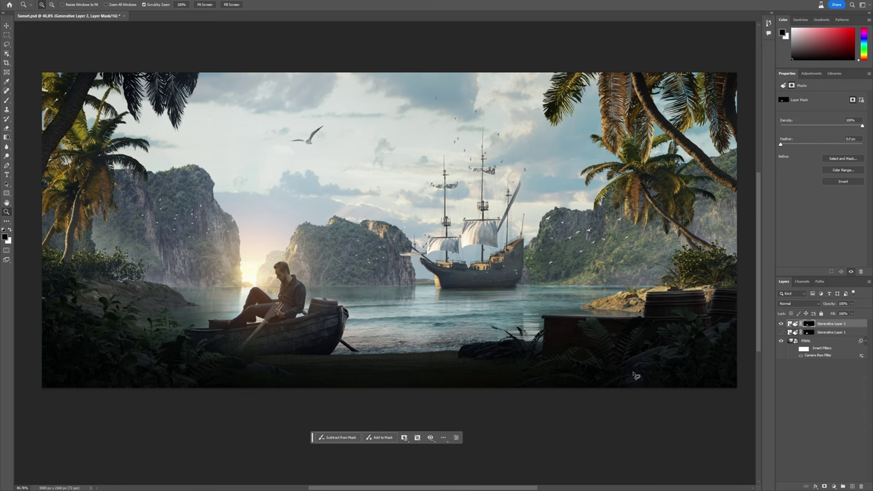
# - Lasso the dark foreground shore beside the boat and generate a fill from the prompt "treasures in chests"
pyautogui.press('l')
pyautogui.moveTo(745, 311)
pyautogui.mouseDown()
pyautogui.moveTo(645, 301)
pyautogui.moveTo(484, 313)
pyautogui.moveTo(397, 339)
pyautogui.mouseUp()
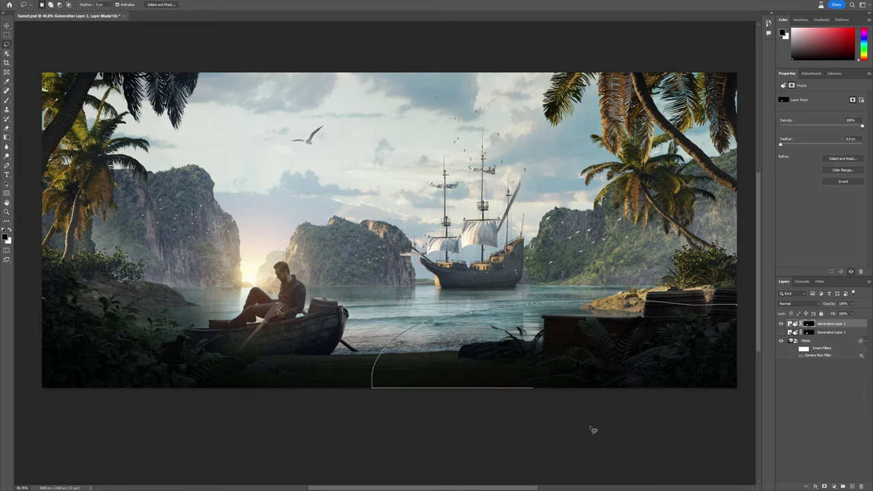
pyautogui.moveTo(590, 427)
pyautogui.mouseDown()
pyautogui.moveTo(756, 409)
pyautogui.moveTo(764, 379)
pyautogui.moveTo(756, 301)
pyautogui.mouseUp()
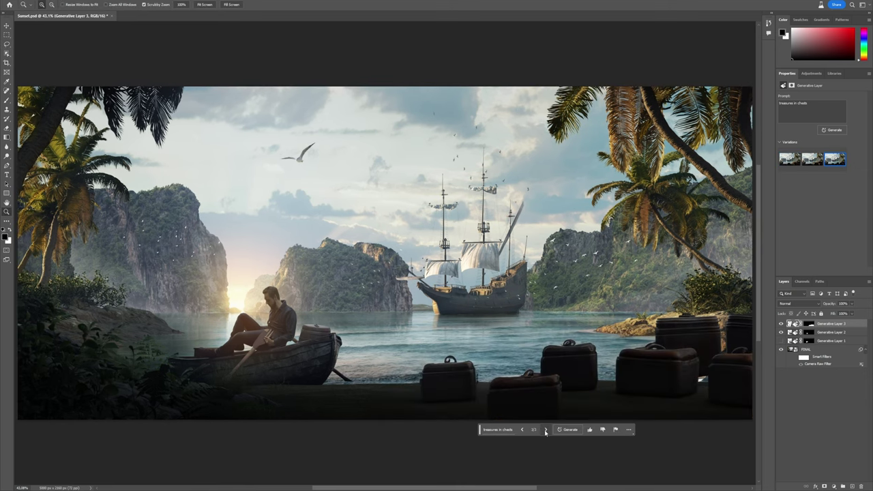
# - Review the "treasures in chests" variations, and choose the fifth "treasures" variation with pots and cups spread along the shore
pyautogui.click(545, 430)
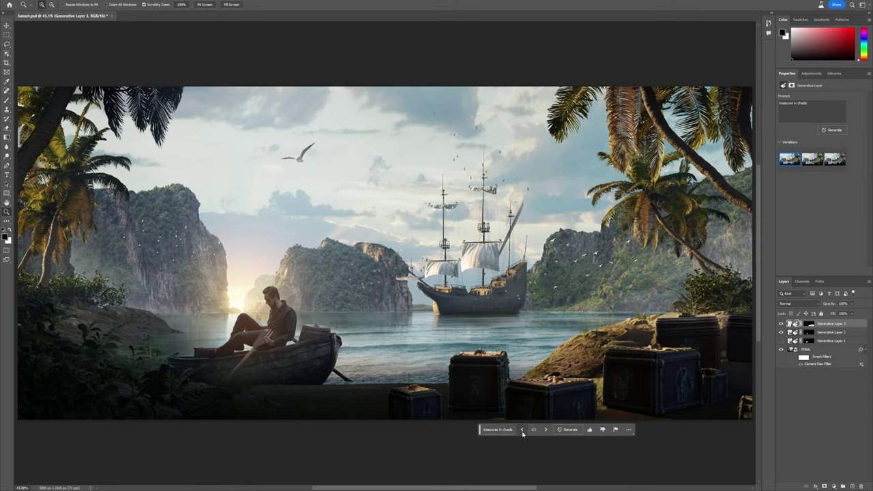
pyautogui.click(523, 430)
pyautogui.click(522, 430)
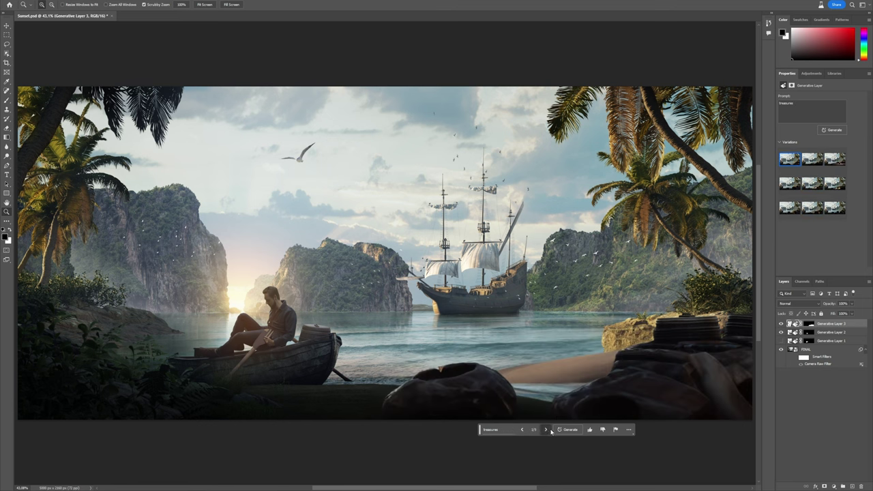
pyautogui.click(545, 430)
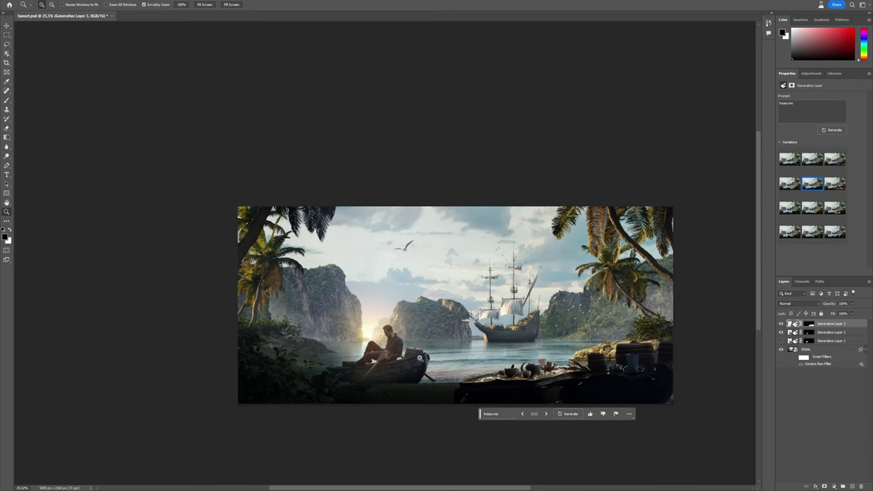
pyautogui.rightClick(420, 358)
pyautogui.click(445, 361)
pyautogui.keyDown('alt'); pyautogui.click(449, 350); pyautogui.keyUp('alt')
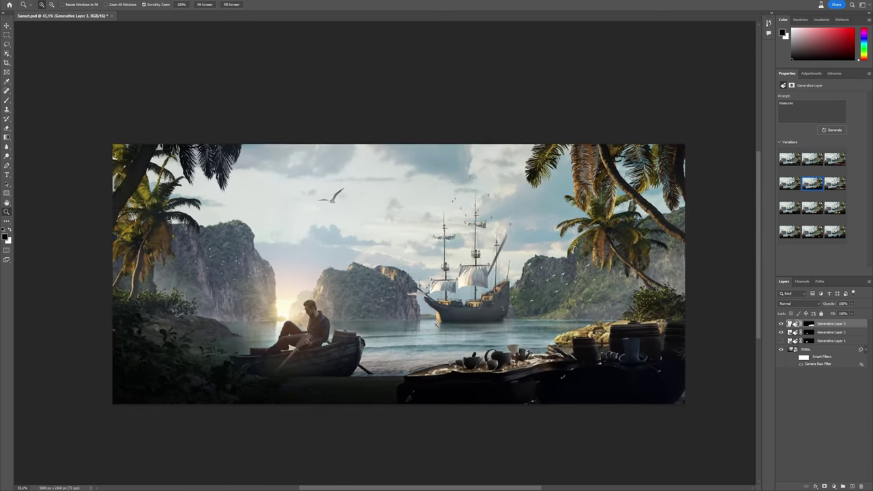
# - Extend the canvas upward with the Crop tool, adding an empty area above the sky
pyautogui.press('c')
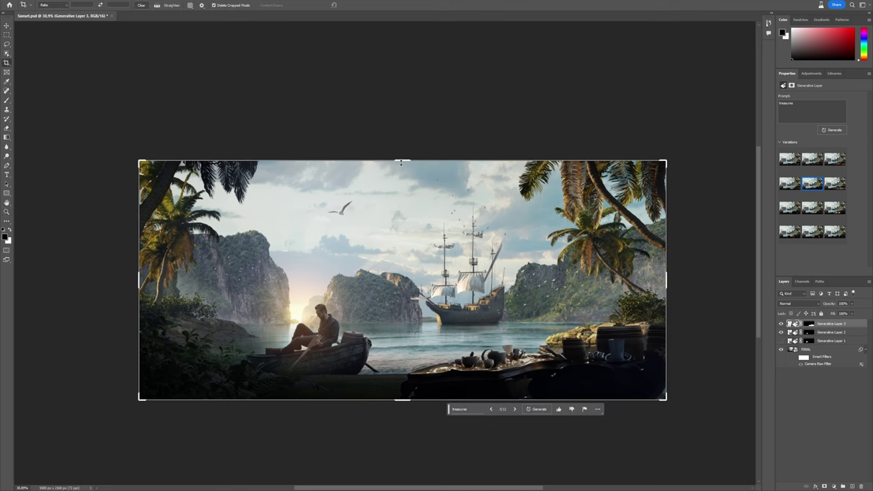
pyautogui.moveTo(401, 162); pyautogui.dragTo(405, 102)
pyautogui.press('Return')
# - Select the empty canvas area plus a strip of the existing sky and generate a fill without a prompt
pyautogui.press('m')
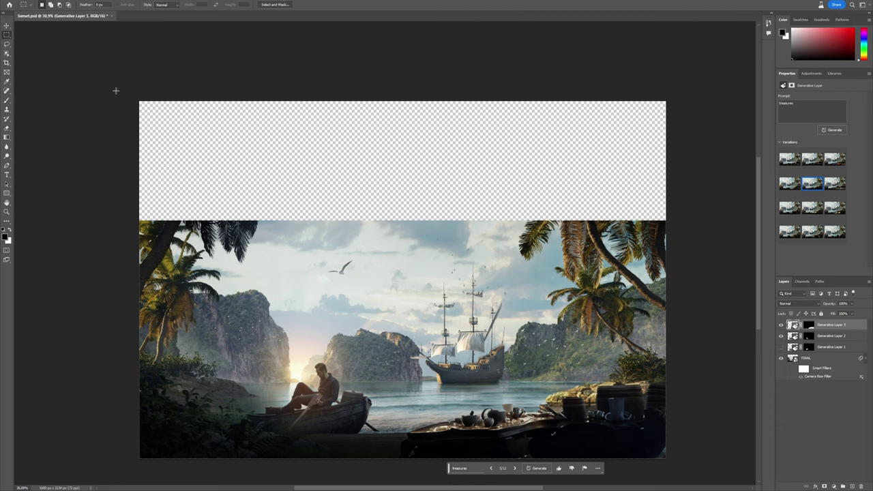
pyautogui.moveTo(116, 90); pyautogui.dragTo(670, 258)
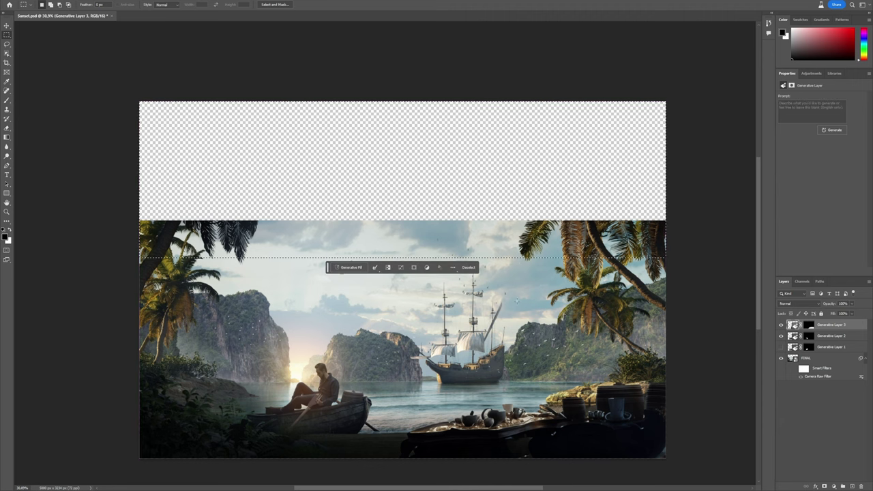
pyautogui.click(356, 269)
pyautogui.click(441, 267)
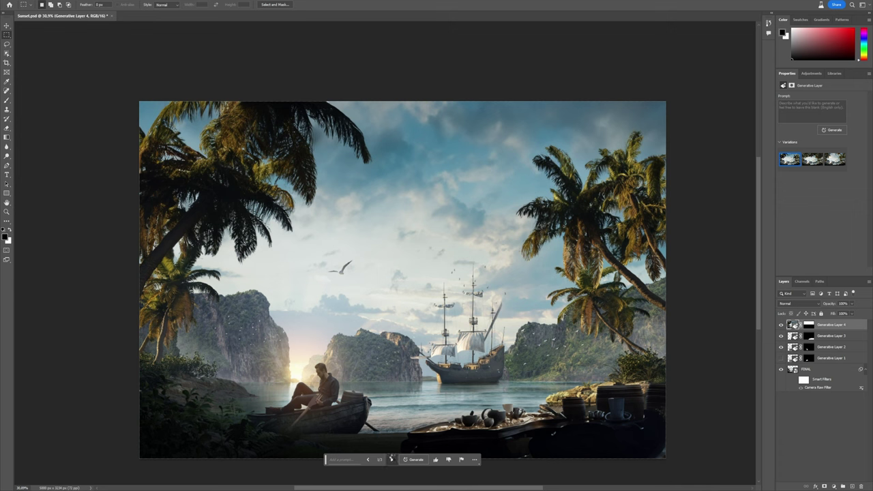
# - Compare the three variations of the extended sky and return to the first one, with open blue sky between palms
pyautogui.click(392, 460)
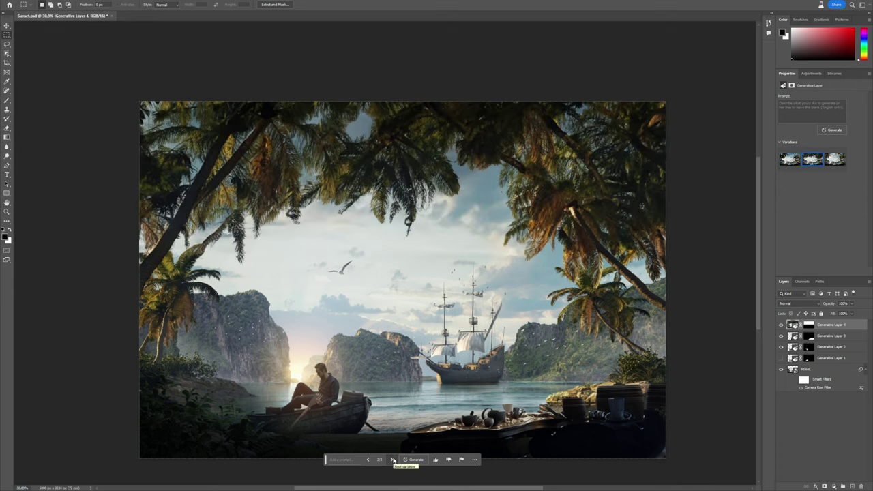
pyautogui.click(392, 460)
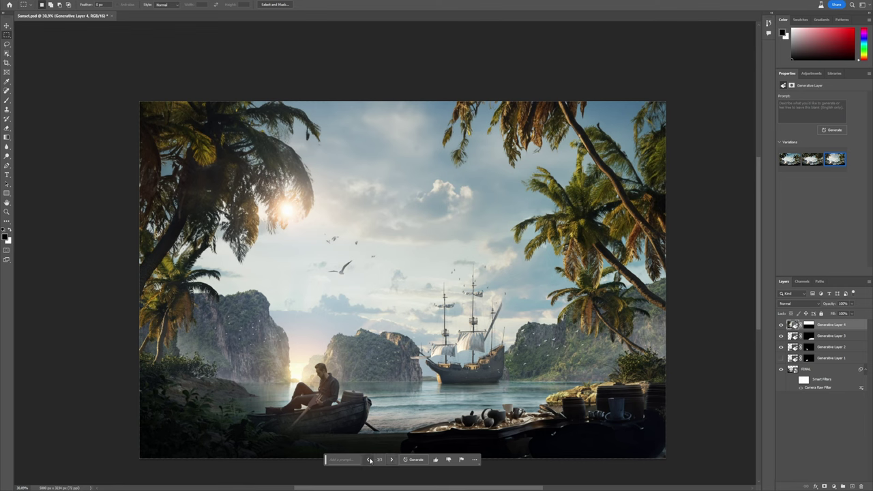
pyautogui.click(368, 460)
pyautogui.click(368, 460)
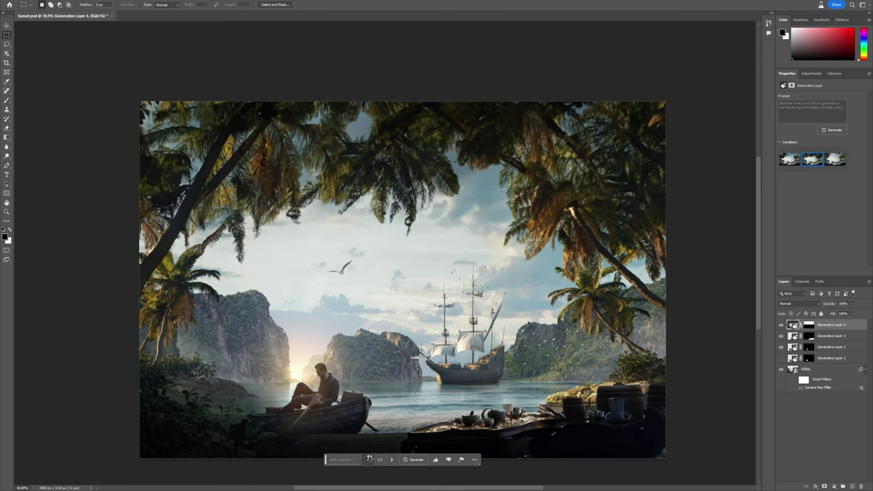
pyautogui.press('z')
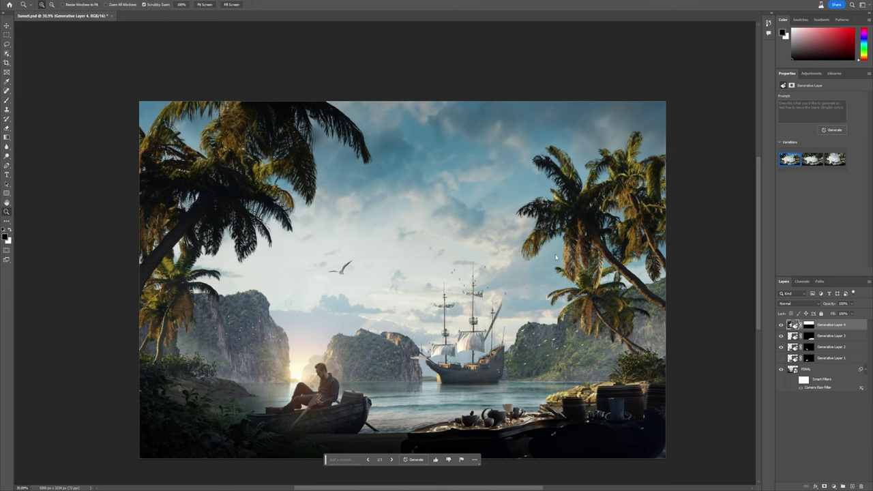
# - Inspect the generated sky and palm trees at 100%, comparing them with the extension layer hidden and shown
pyautogui.rightClick(557, 254)
pyautogui.click(565, 263)
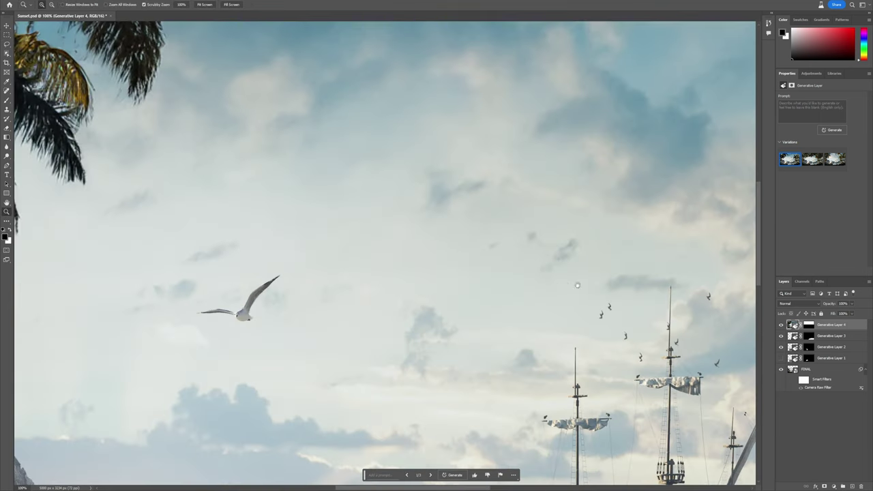
pyautogui.moveTo(592, 297); pyautogui.dragTo(250, 281)
pyautogui.moveTo(528, 306); pyautogui.dragTo(315, 387)
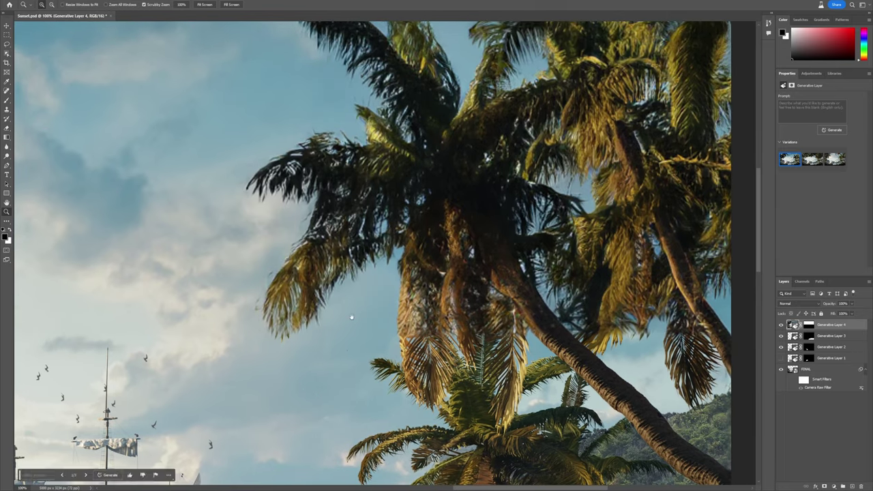
pyautogui.moveTo(351, 318); pyautogui.dragTo(347, 350)
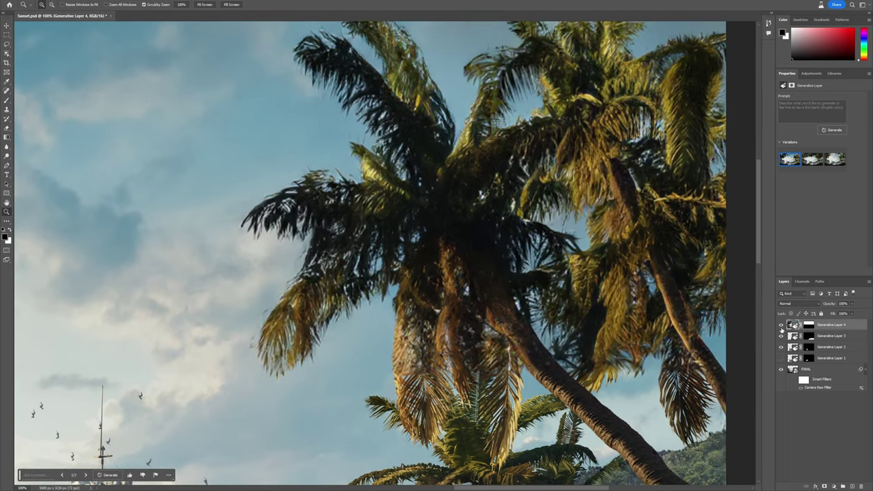
pyautogui.click(781, 326)
pyautogui.click(781, 325)
pyautogui.moveTo(488, 314); pyautogui.dragTo(499, 284)
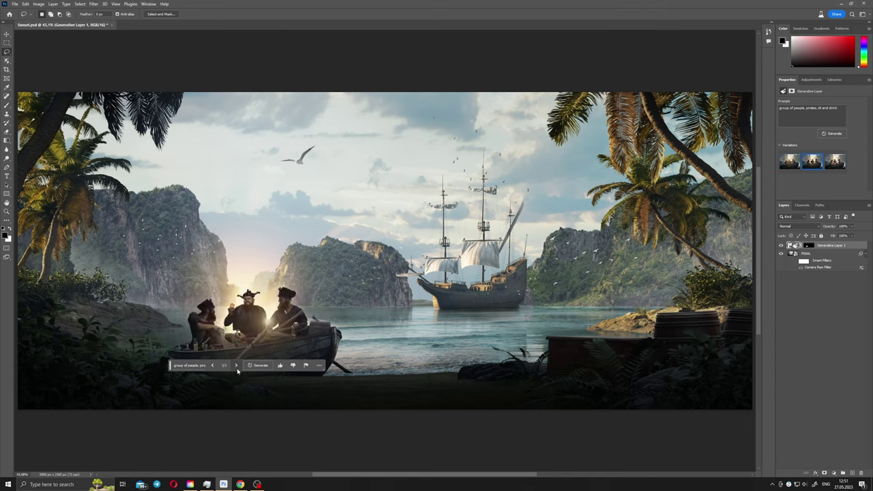
# - Generate another set of variations for "group of people, pirates, sit and drink" and browse the results
pyautogui.click(248, 365)
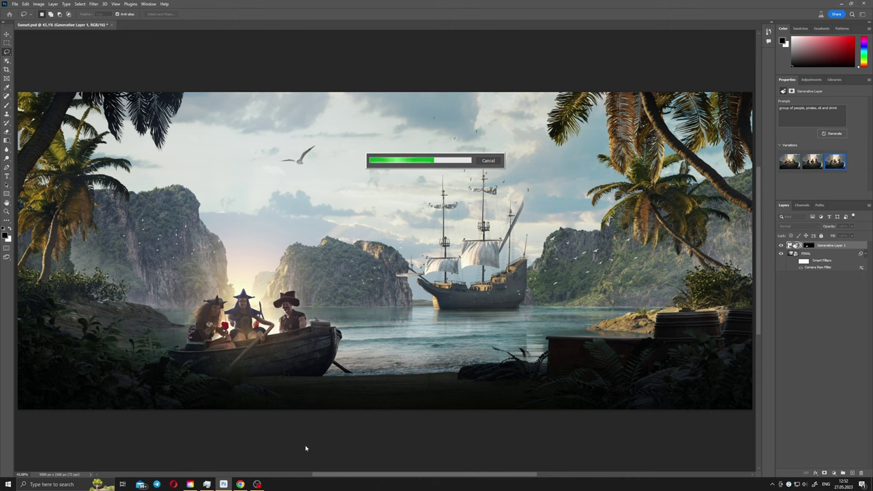
pyautogui.click(236, 365)
pyautogui.click(236, 365)
# - Shorten the fill prompt to "group of people, pirates" and generate new variations
pyautogui.click(198, 364)
pyautogui.moveTo(232, 364); pyautogui.dragTo(209, 365)
pyautogui.press('BackSpace')
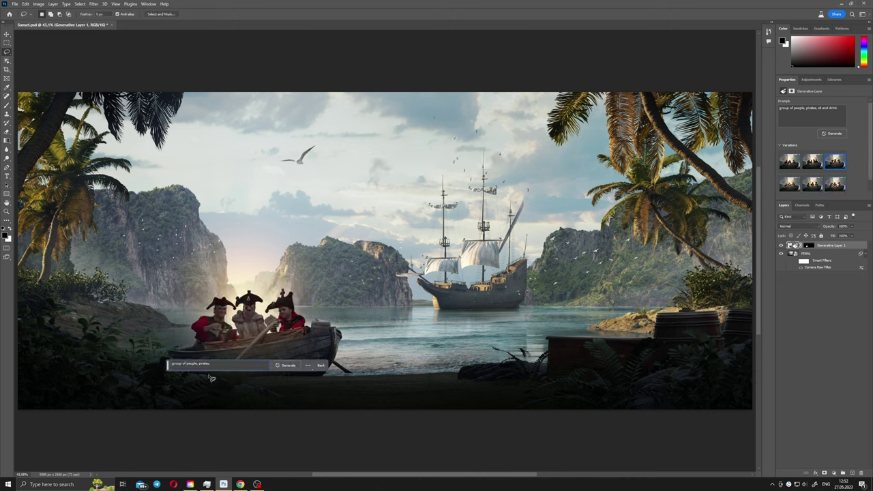
pyautogui.press('Return')
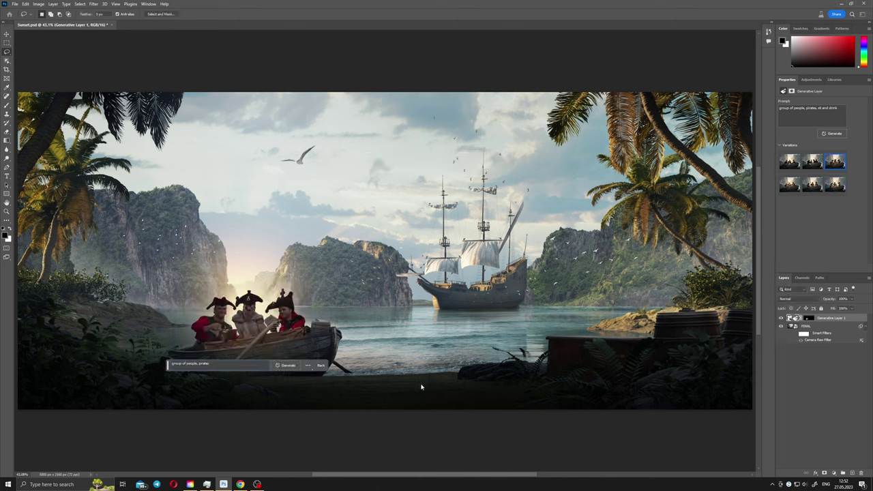
# - Browse the "group of people, pirates" variations, generate an additional set and step through the boat crews
pyautogui.click(238, 366)
pyautogui.click(238, 365)
pyautogui.click(251, 366)
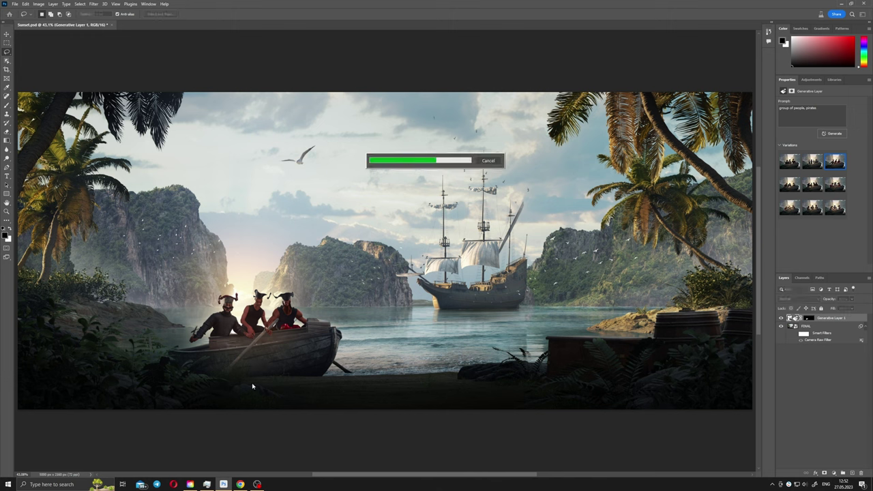
pyautogui.click(238, 365)
pyautogui.click(238, 365)
# - Reopen the boat crew's prompt, generate again, browse the variations and request one more set
pyautogui.click(194, 364)
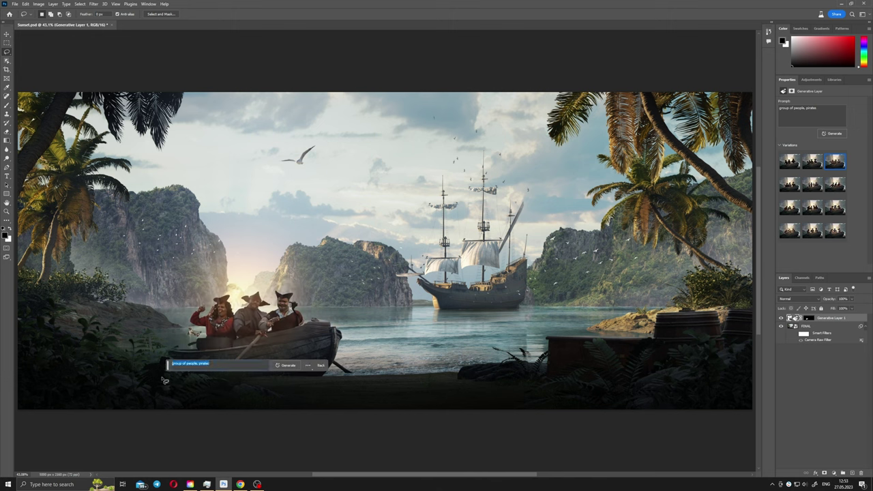
pyautogui.press('Return')
pyautogui.press('Return')
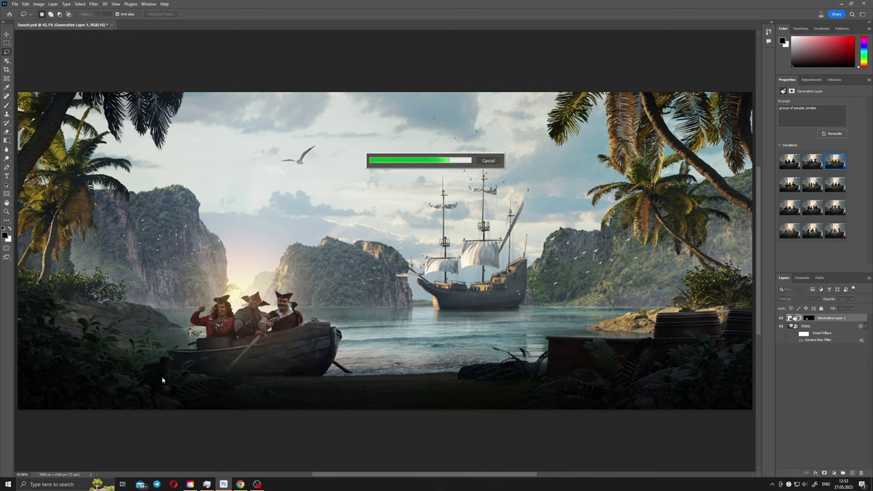
pyautogui.click(236, 366)
pyautogui.click(235, 365)
pyautogui.click(258, 366)
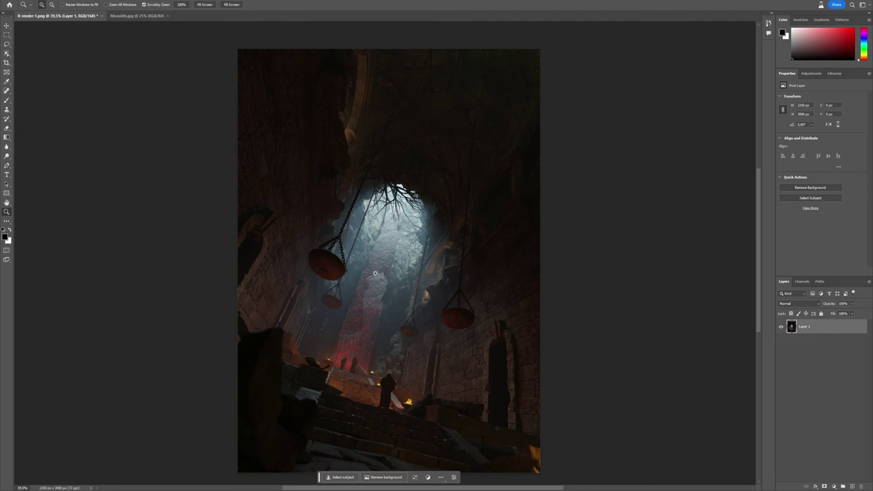
# - Try to generate smoke in a freehand selection rising from the large hanging bowl beside the light shaft
pyautogui.press('l')
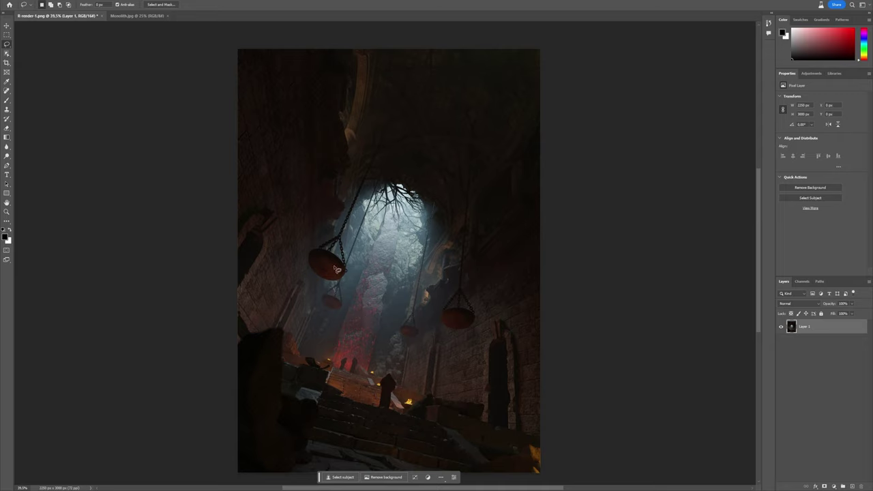
pyautogui.moveTo(308, 244)
pyautogui.mouseDown()
pyautogui.moveTo(317, 135)
pyautogui.moveTo(361, 91)
pyautogui.moveTo(409, 72)
pyautogui.moveTo(438, 174)
pyautogui.moveTo(402, 220)
pyautogui.moveTo(358, 240)
pyautogui.moveTo(339, 266)
pyautogui.mouseUp()
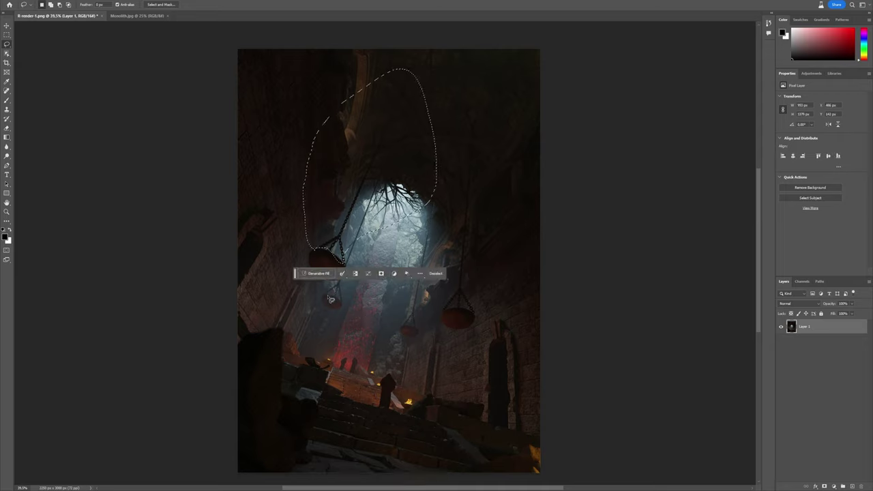
pyautogui.click(321, 274)
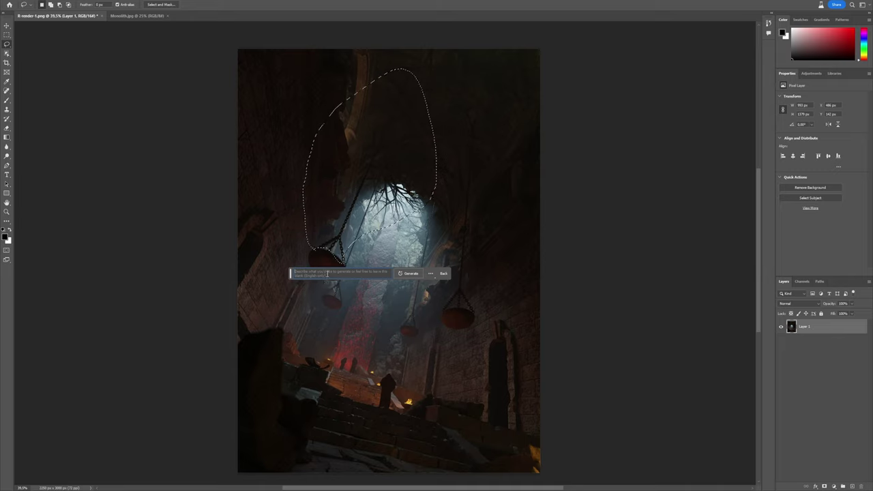
pyautogui.write('smok')
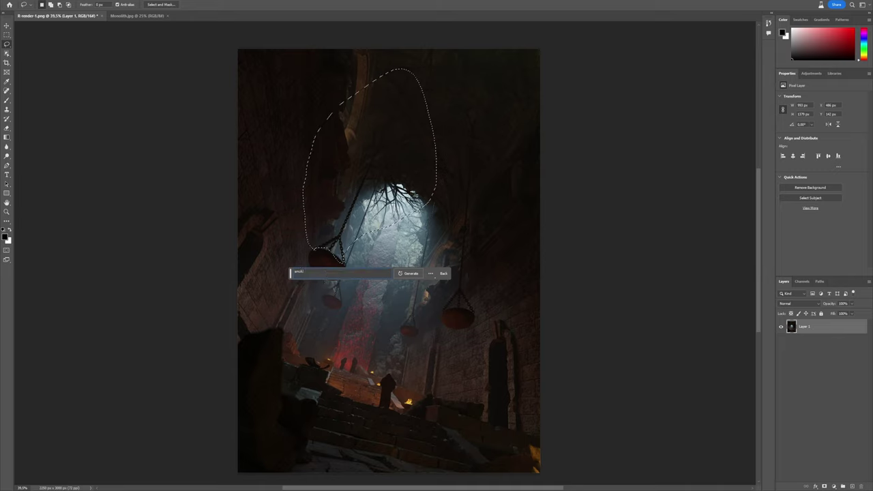
pyautogui.press('Return')
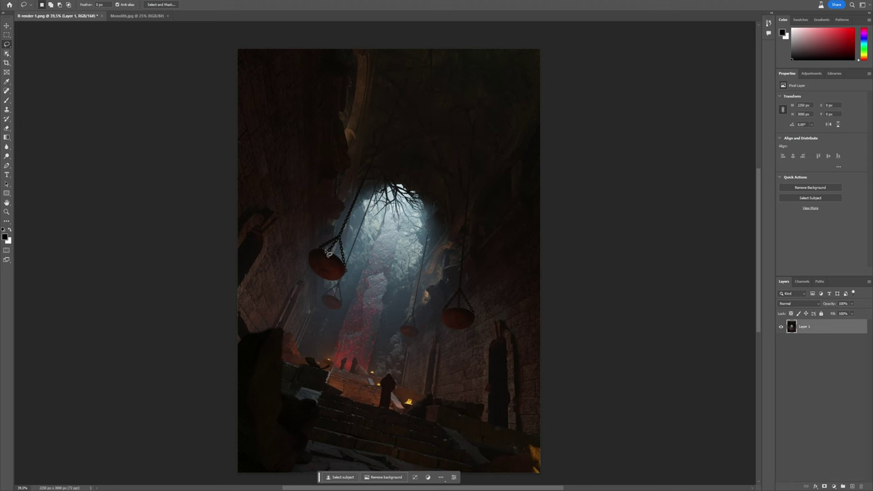
# - Lasso the area above the large hanging bowl again, generate "add smoke effect", and browse through the variations
pyautogui.moveTo(323, 253)
pyautogui.mouseDown()
pyautogui.moveTo(374, 126)
pyautogui.moveTo(420, 116)
pyautogui.moveTo(440, 156)
pyautogui.moveTo(410, 221)
pyautogui.moveTo(353, 242)
pyautogui.moveTo(344, 262)
pyautogui.mouseUp()
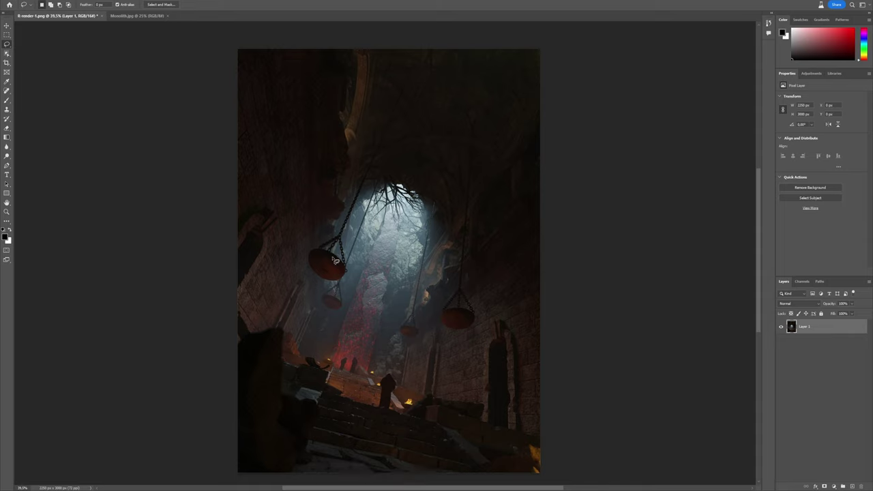
pyautogui.click(317, 274)
pyautogui.press('Return')
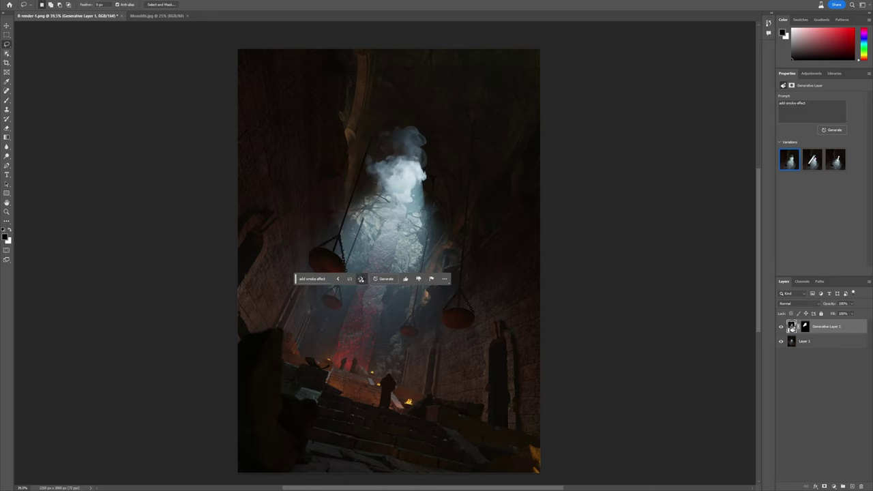
pyautogui.click(361, 279)
pyautogui.click(362, 279)
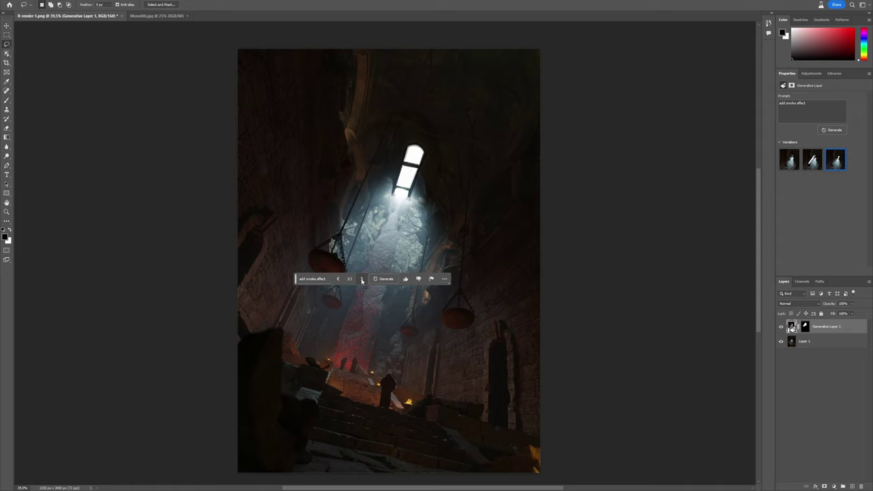
# - Change the smoke layer's prompt to "add light smoke effect" and generate new variations
pyautogui.click(320, 280)
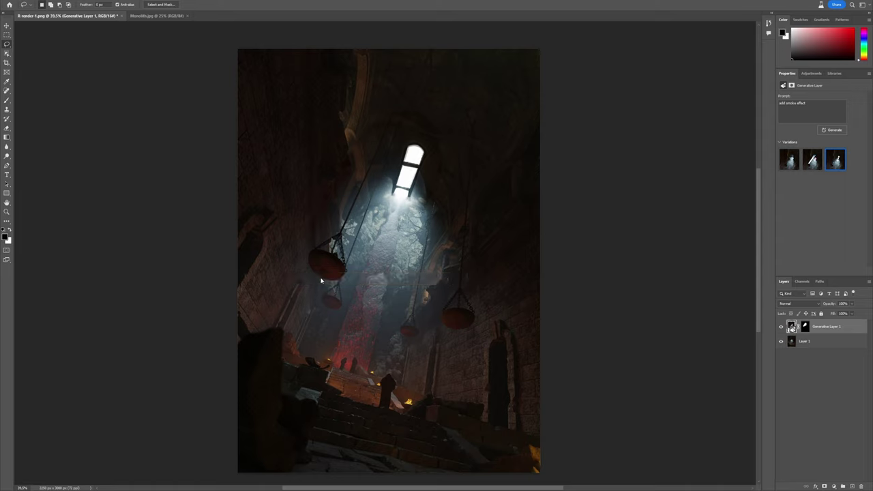
pyautogui.click(309, 279)
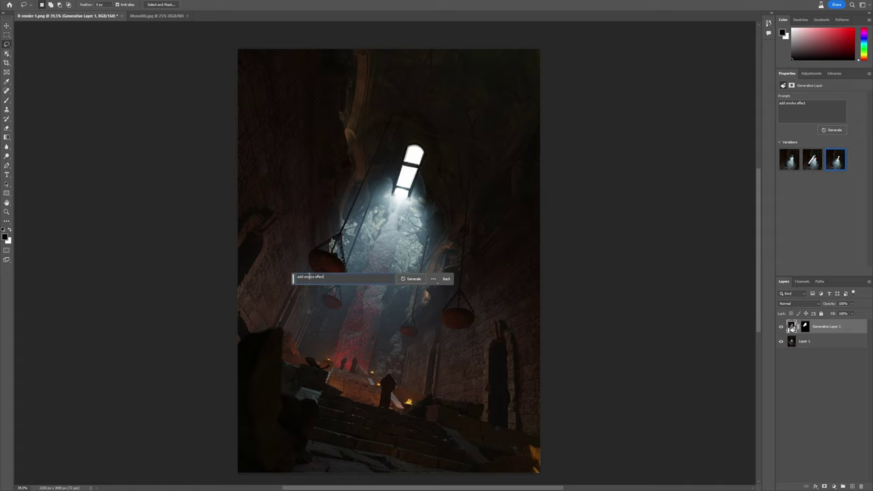
pyautogui.click(305, 277)
pyautogui.write('light')
pyautogui.press('Return')
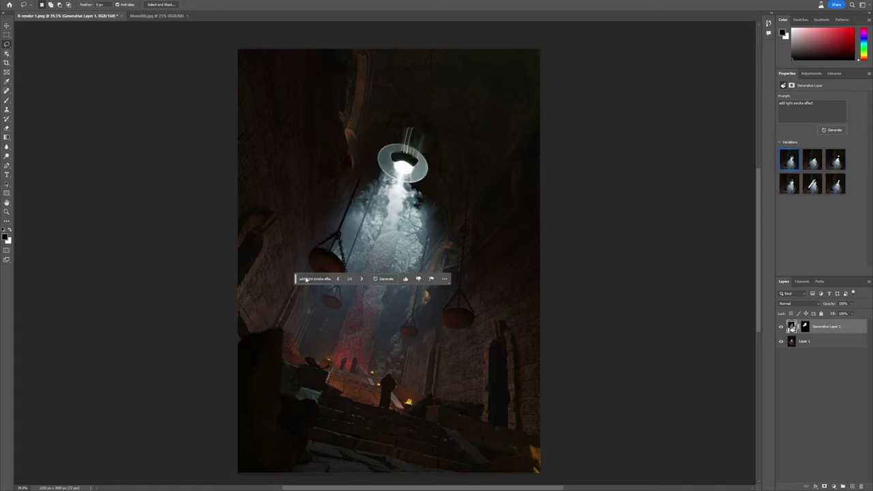
# - Browse the smoke layer's variations and keep the fourth one, with the smoke cloud over the light shaft
pyautogui.click(361, 279)
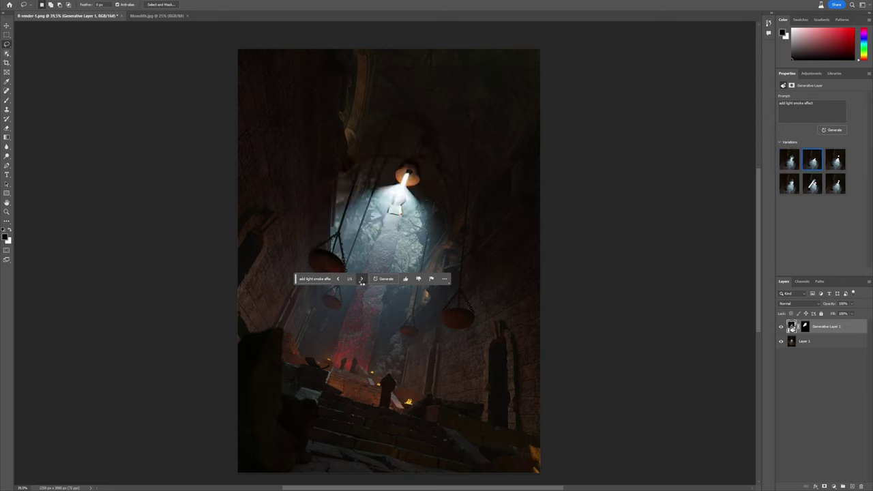
pyautogui.click(362, 281)
pyautogui.click(361, 279)
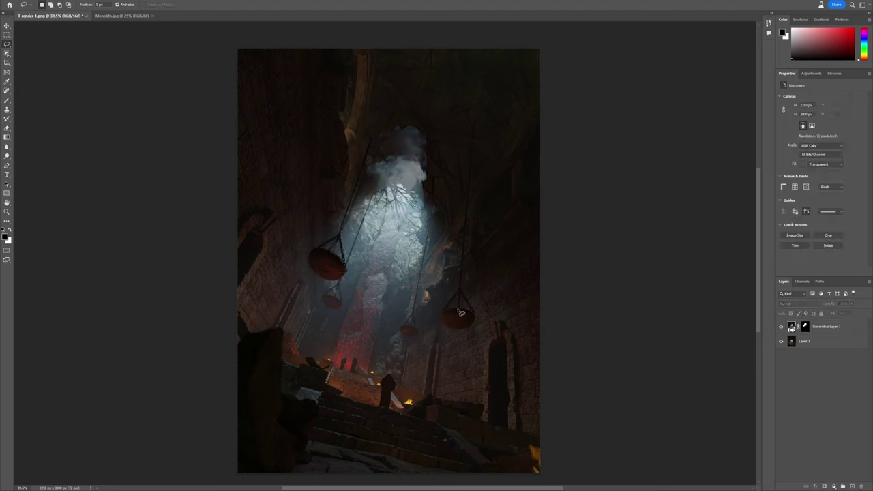
# - Lasso the area above the hanging bowl near the opposite wall and generate "add light smoke effect" there
pyautogui.moveTo(458, 311)
pyautogui.mouseDown()
pyautogui.moveTo(499, 254)
pyautogui.moveTo(498, 195)
pyautogui.moveTo(459, 152)
pyautogui.moveTo(425, 181)
pyautogui.moveTo(416, 235)
pyautogui.moveTo(418, 287)
pyautogui.moveTo(459, 313)
pyautogui.mouseUp()
pyautogui.click(405, 322)
pyautogui.write('add')
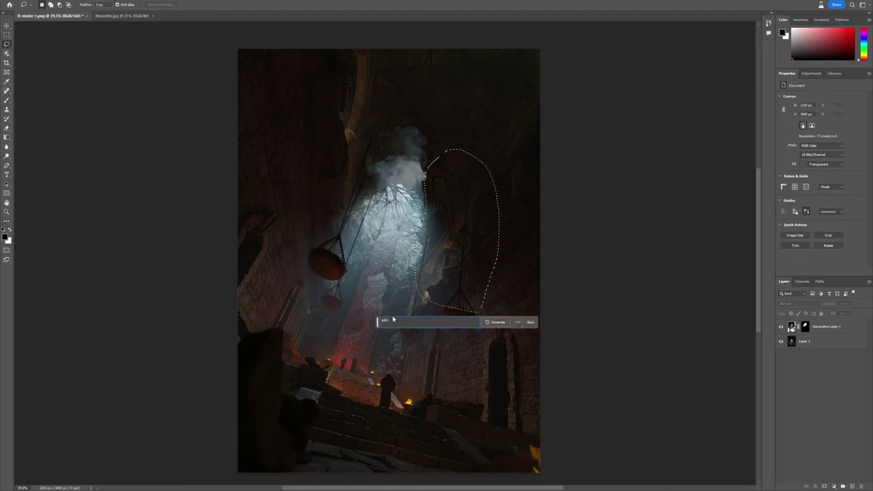
pyautogui.write(' light smoke effect')
pyautogui.press('Return')
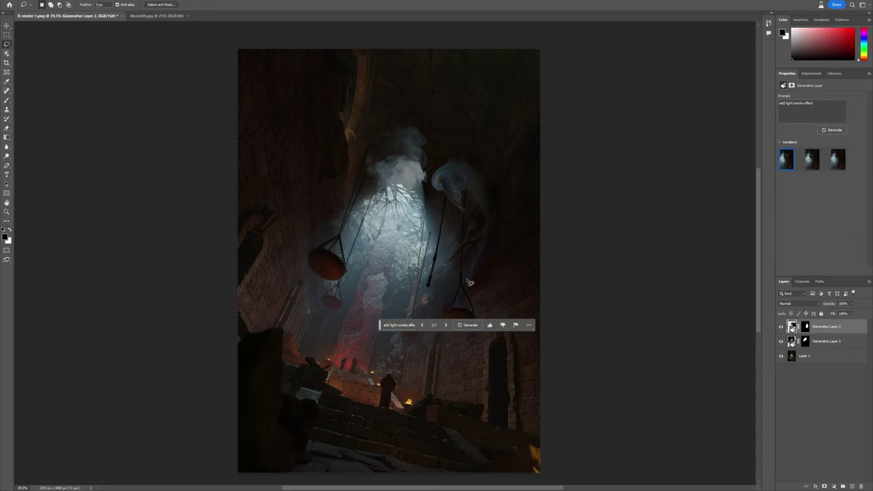
# - Browse the second smoke layer's variations, generate another set, and settle on the fourth variation
pyautogui.click(445, 325)
pyautogui.click(445, 325)
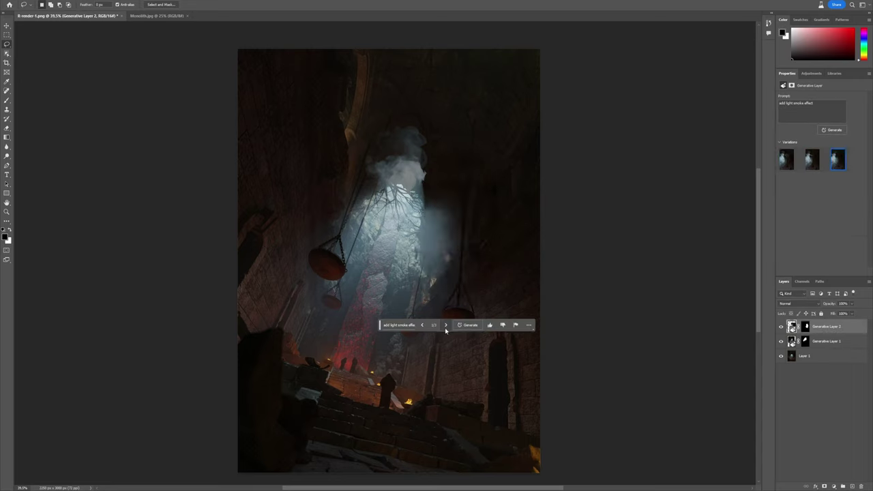
pyautogui.click(466, 325)
pyautogui.click(444, 328)
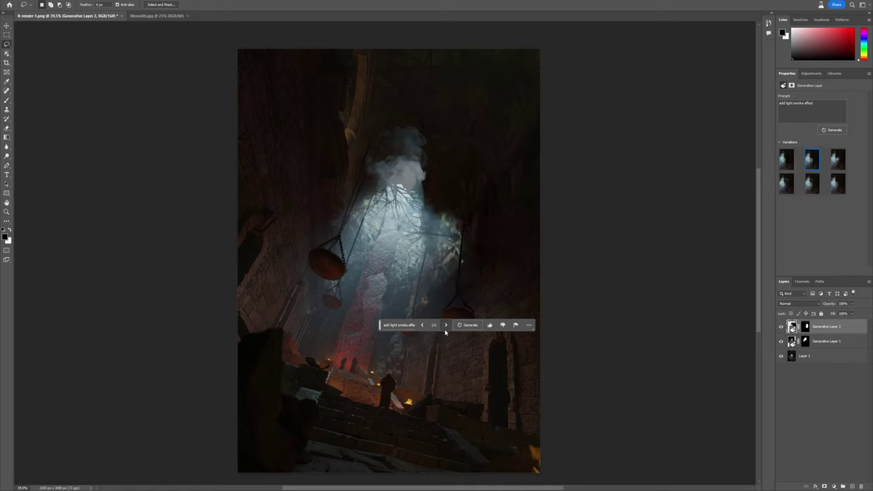
pyautogui.click(445, 329)
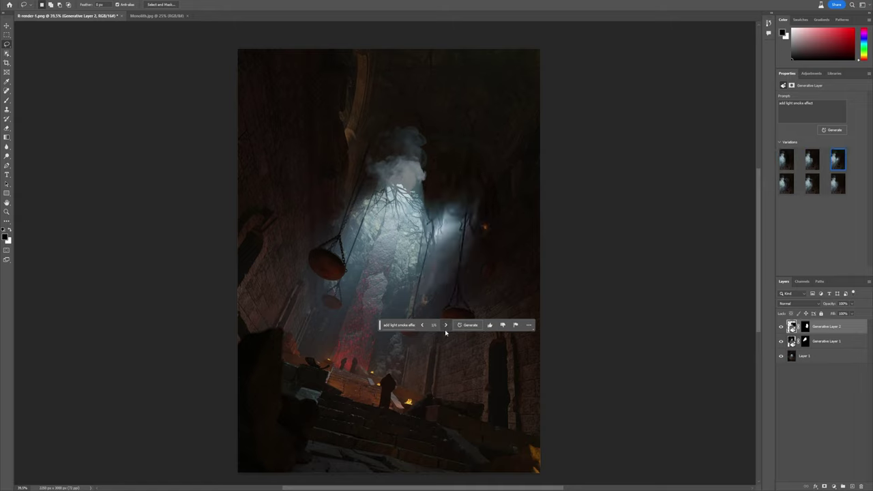
pyautogui.click(446, 328)
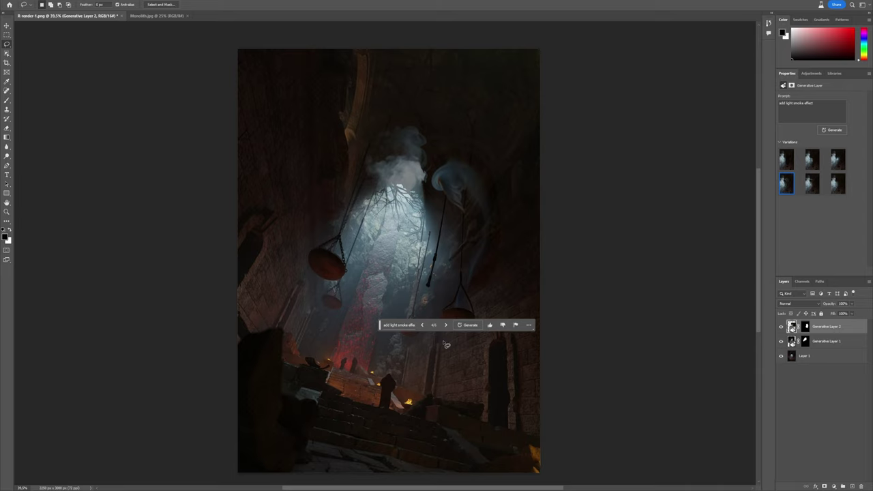
# - Lasso the lower-right corner of the cavern image beside the steps and generate "add fire light" there
pyautogui.moveTo(540, 409)
pyautogui.mouseDown()
pyautogui.moveTo(433, 426)
pyautogui.moveTo(424, 472)
pyautogui.moveTo(565, 481)
pyautogui.mouseUp()
pyautogui.moveTo(565, 412); pyautogui.dragTo(561, 429)
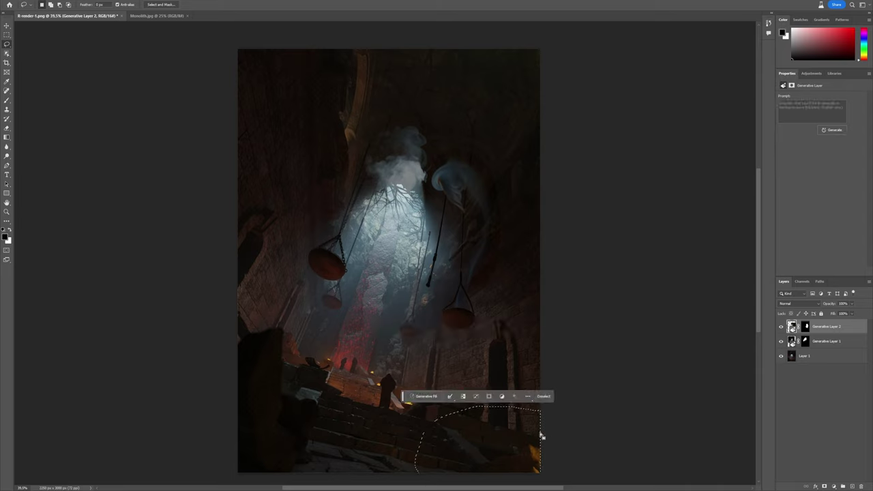
pyautogui.click(427, 397)
pyautogui.write('add fire light')
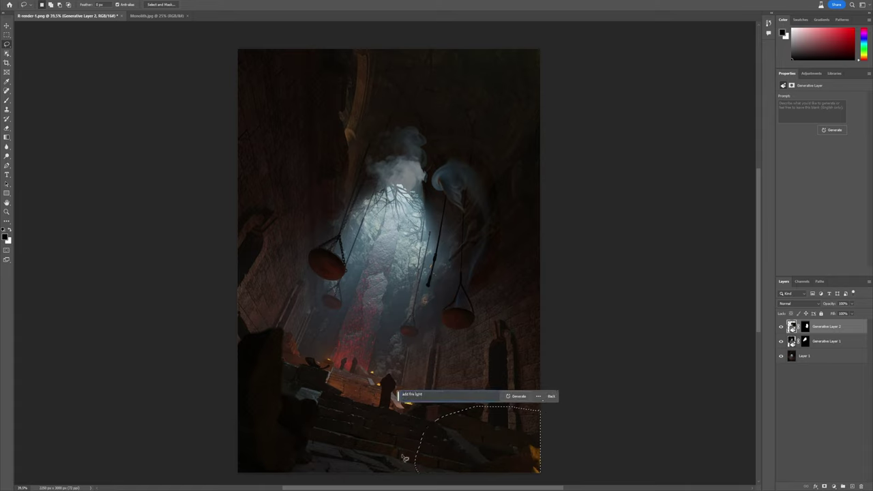
pyautogui.press('Return')
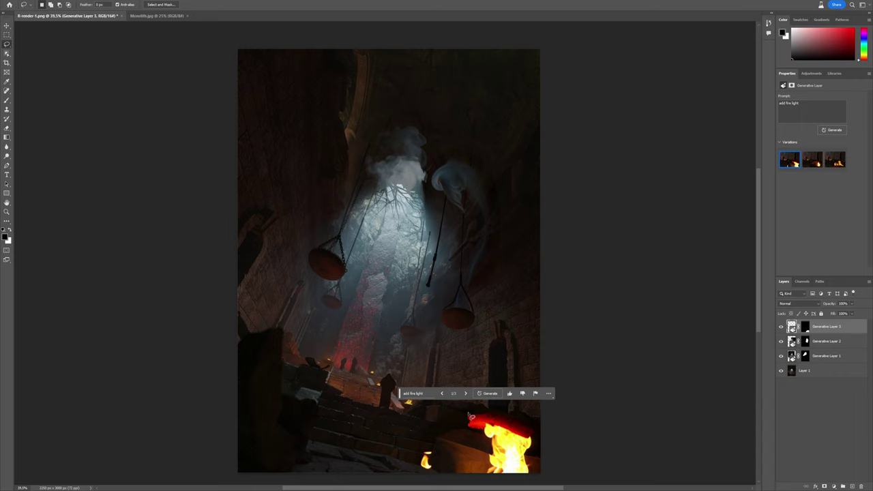
# - Choose the third fire light variation, with flames in a wide bowl, and inspect it up close against the original
pyautogui.click(467, 395)
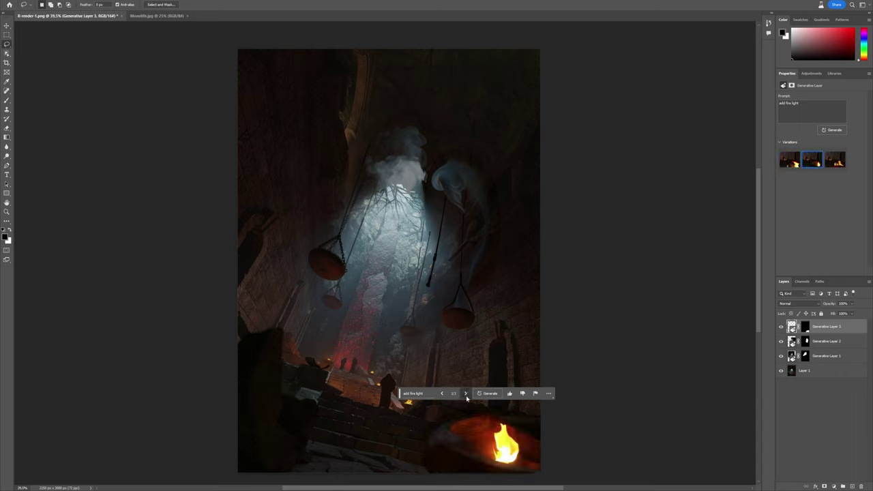
pyautogui.click(465, 394)
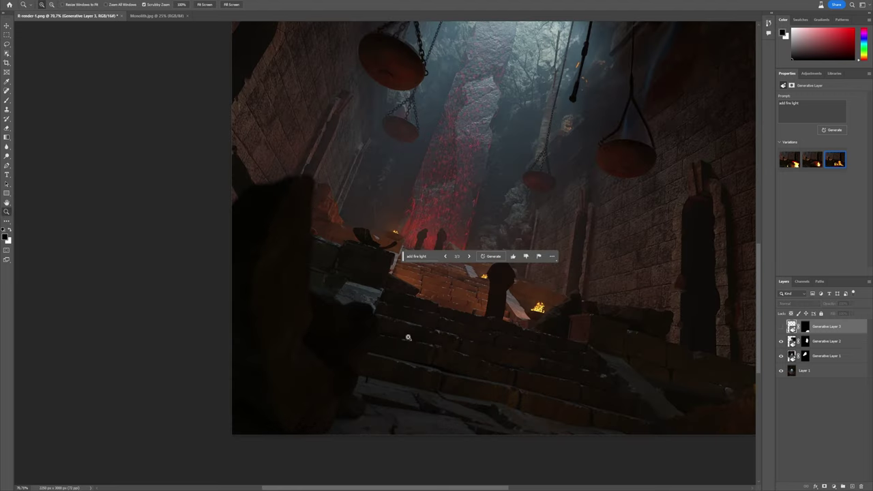
pyautogui.moveTo(311, 213); pyautogui.dragTo(320, 240)
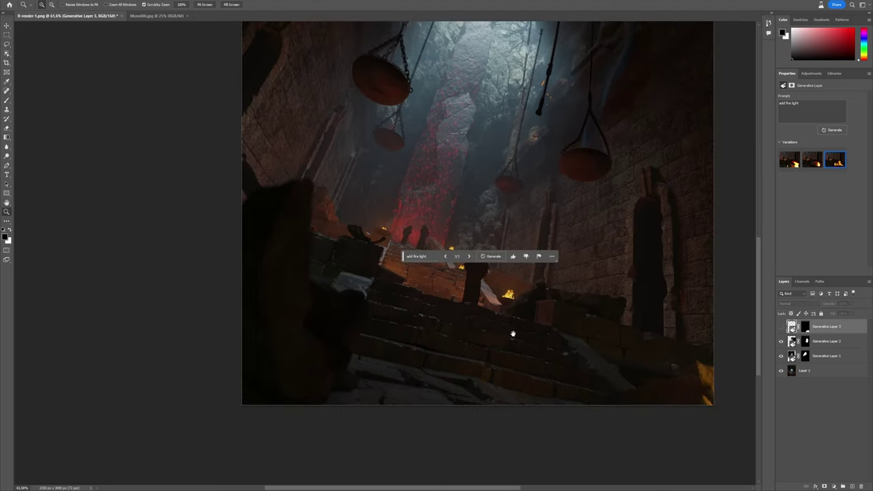
pyautogui.moveTo(513, 334); pyautogui.dragTo(347, 334)
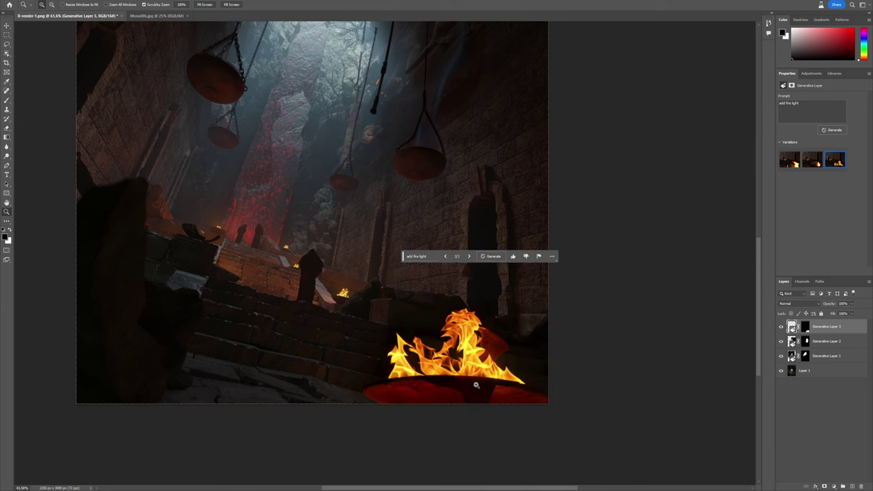
pyautogui.moveTo(473, 382); pyautogui.dragTo(506, 396)
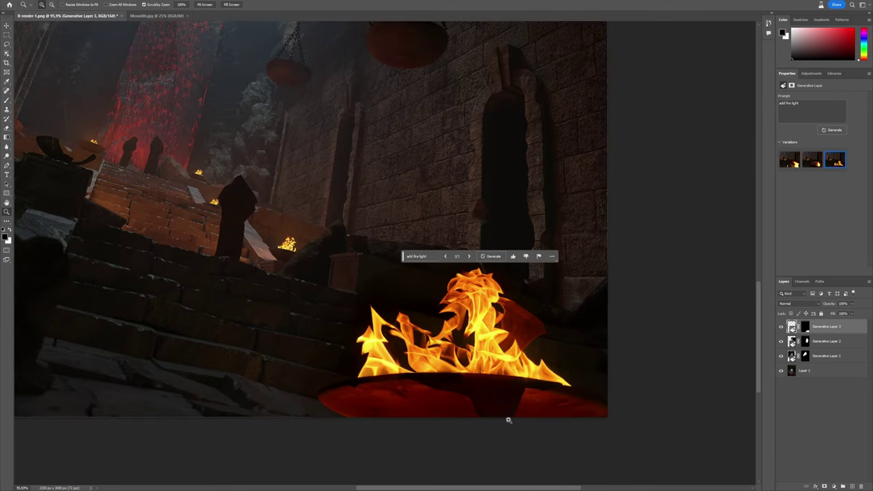
# - Try a Gaussian Blur on the generated fire layer, adjusting the radius to soften the flames
pyautogui.click(96, 1)
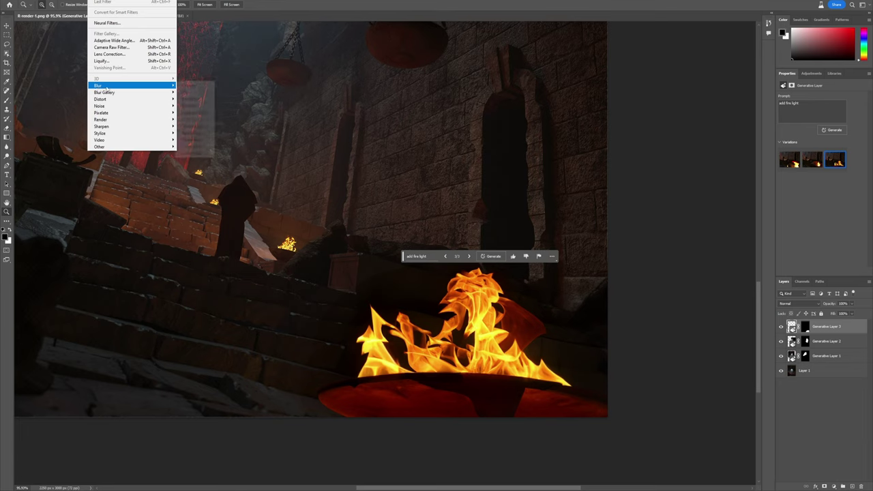
pyautogui.moveTo(159, 89)
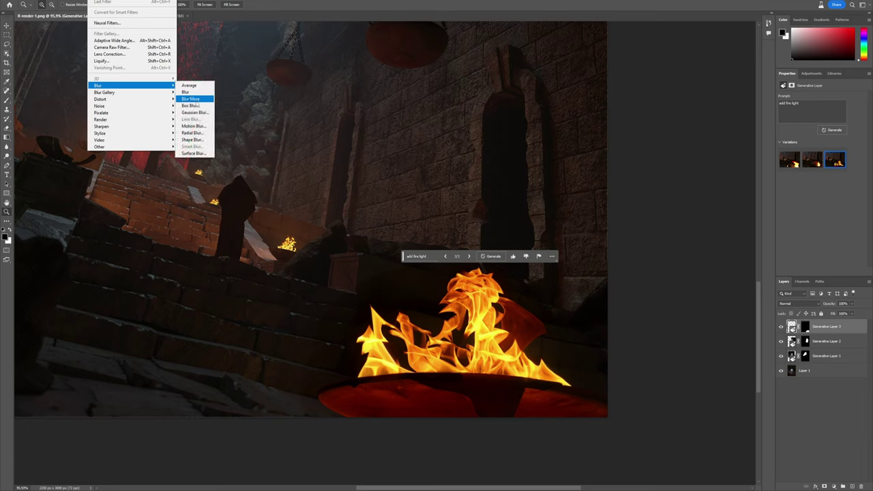
pyautogui.click(194, 111)
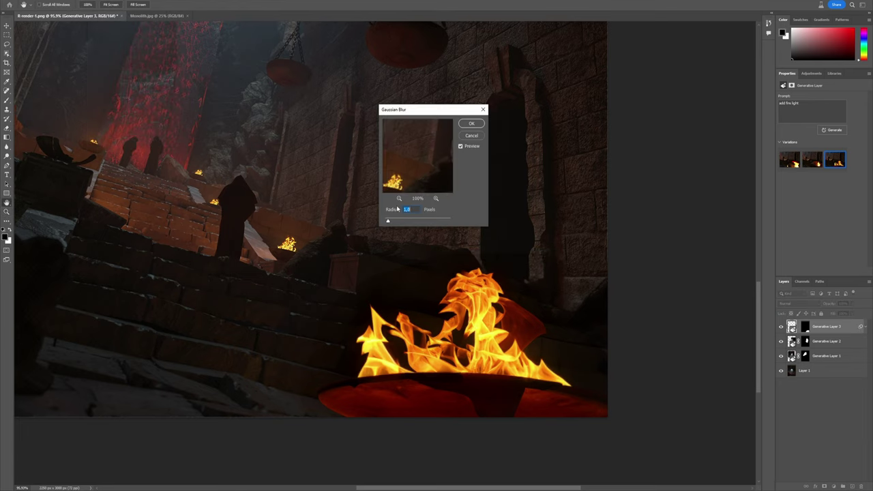
pyautogui.moveTo(408, 222); pyautogui.dragTo(407, 222)
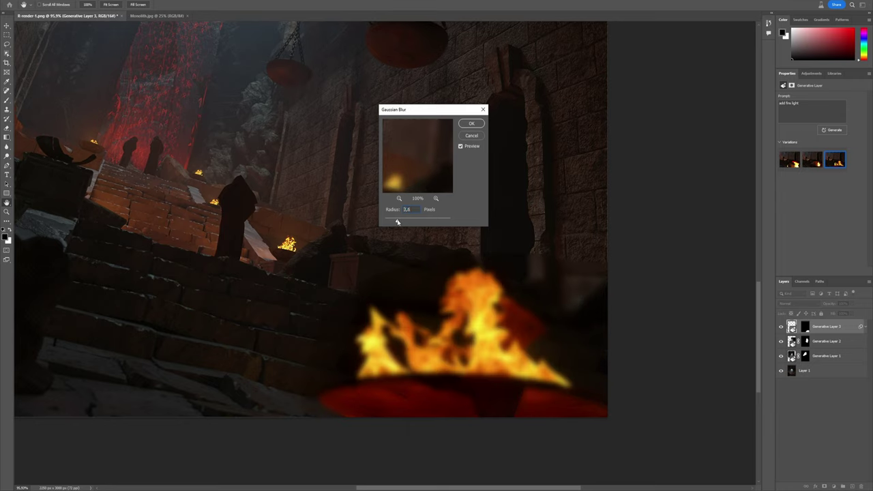
pyautogui.moveTo(398, 222); pyautogui.dragTo(396, 230)
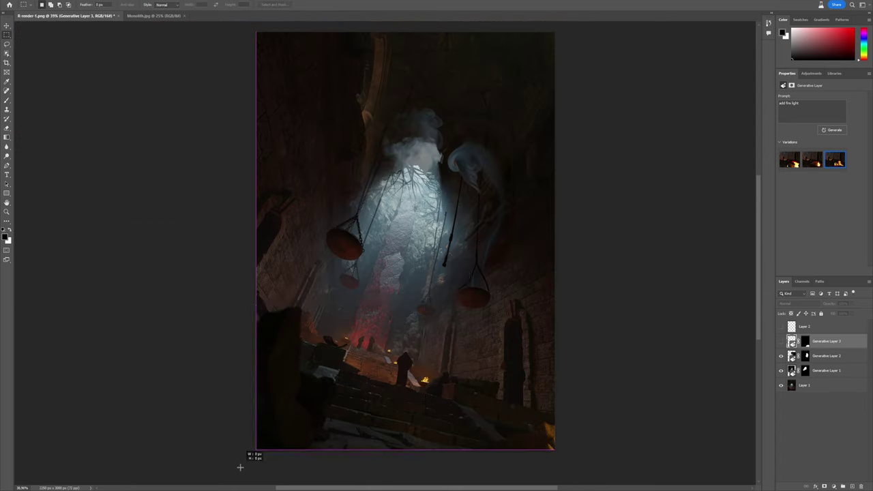
# - Select the entire canvas and generate "add some dust particle" over the cavern scene
pyautogui.moveTo(249, 456); pyautogui.dragTo(614, 20)
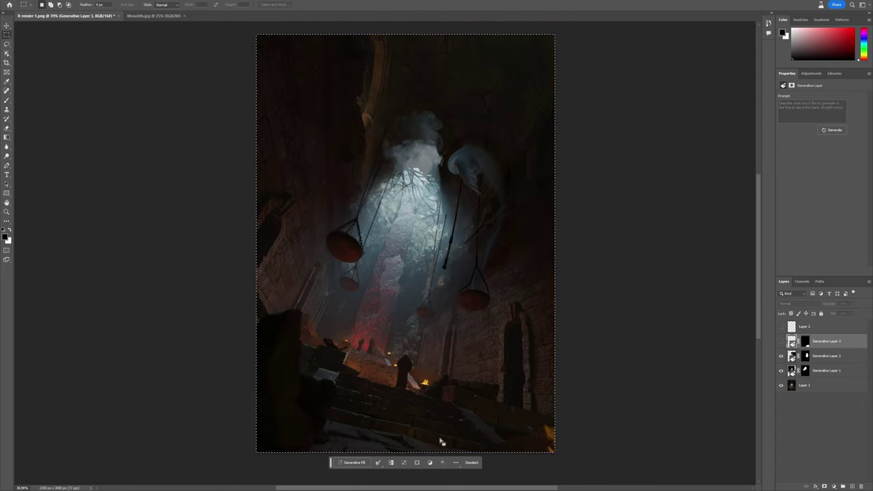
pyautogui.click(352, 462)
pyautogui.write('add some dust particle')
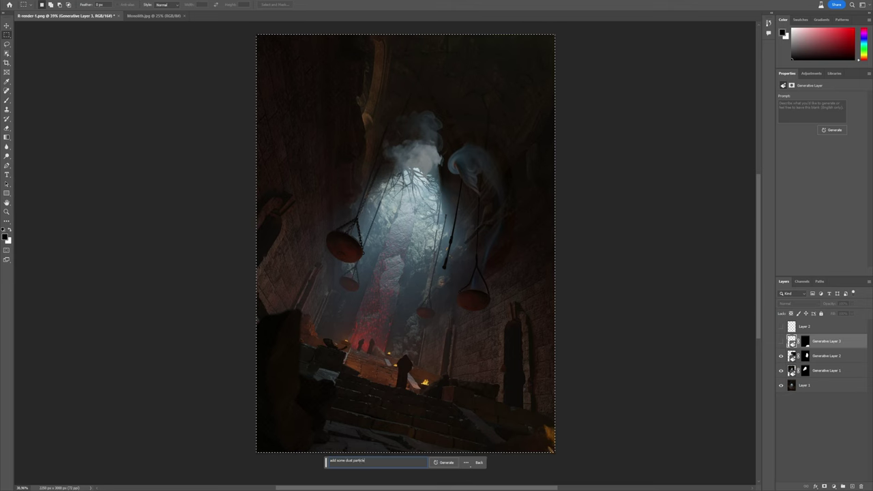
pyautogui.press('Return')
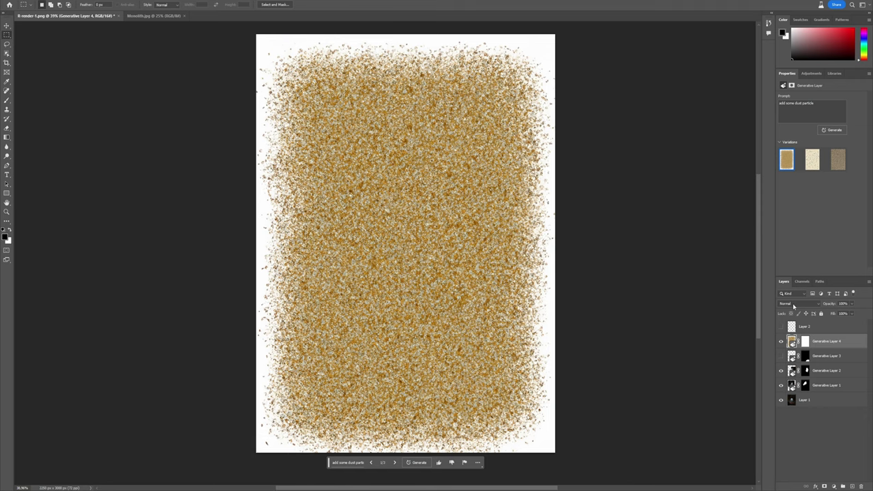
# - Set the generated dust layer's blend mode to Screen and lower its opacity to 12%
pyautogui.click(791, 304)
pyautogui.click(793, 363)
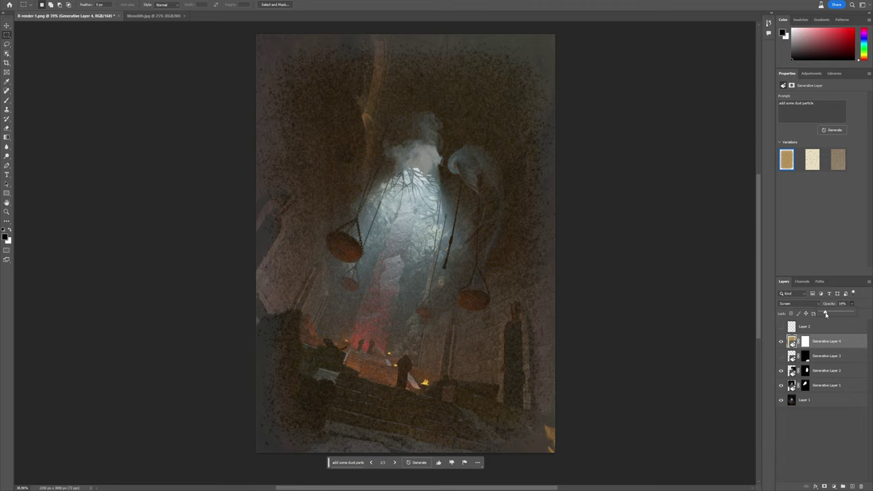
pyautogui.moveTo(825, 314); pyautogui.dragTo(824, 314)
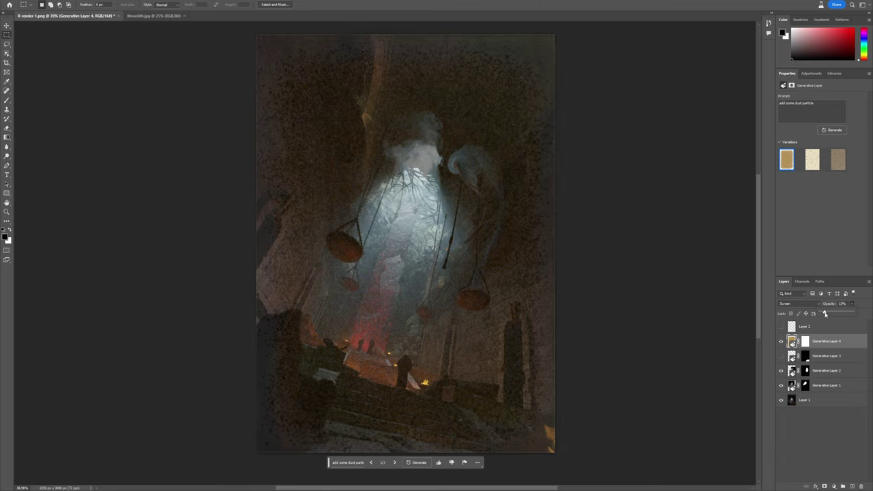
# - Generate more dust variations, choose the second one of the new set and set the layer's blend mode to Lighter Color
pyautogui.click(394, 463)
pyautogui.click(395, 463)
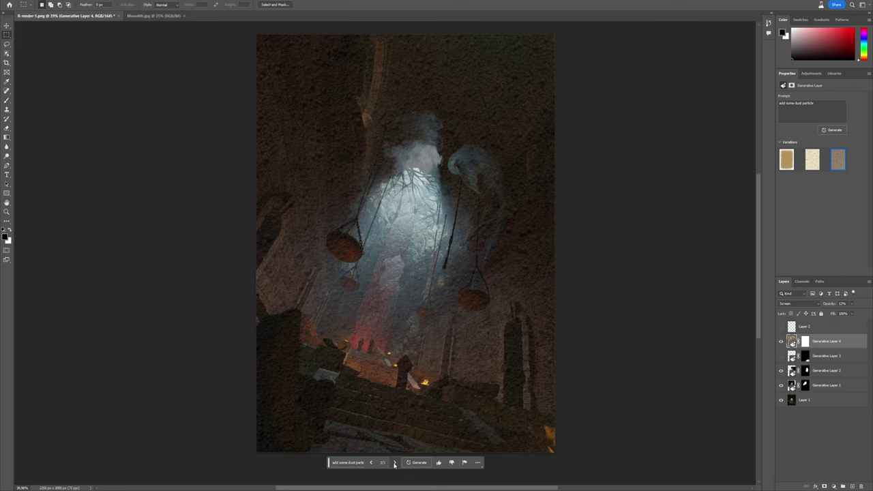
pyautogui.click(419, 462)
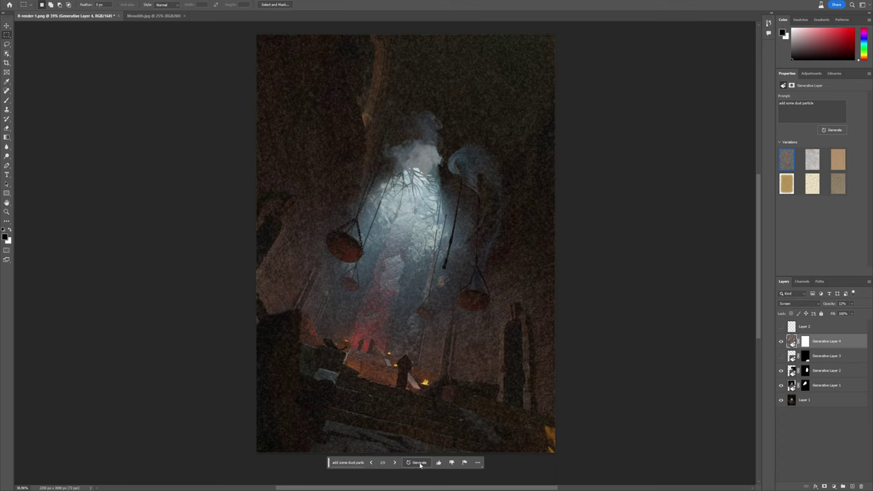
pyautogui.click(395, 463)
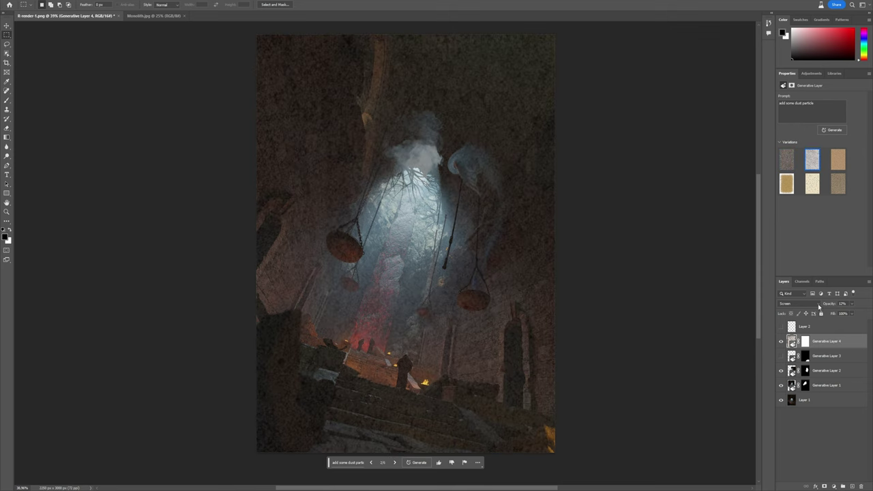
pyautogui.click(819, 307)
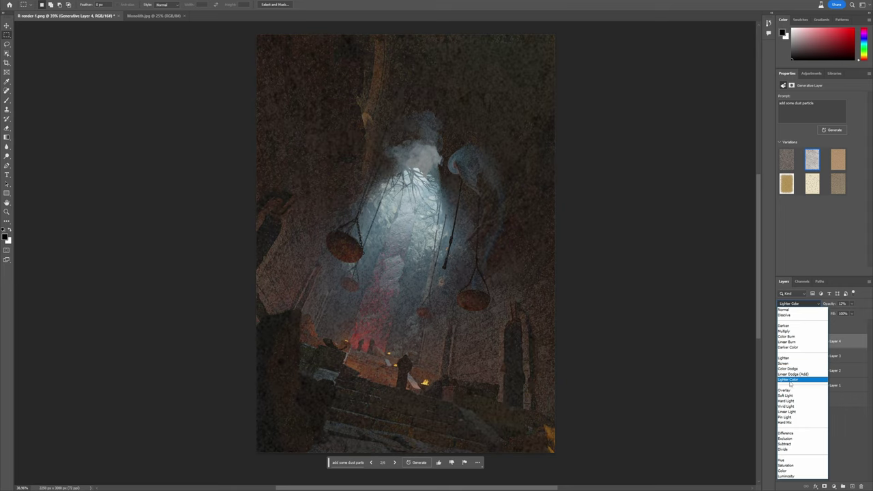
pyautogui.click(790, 380)
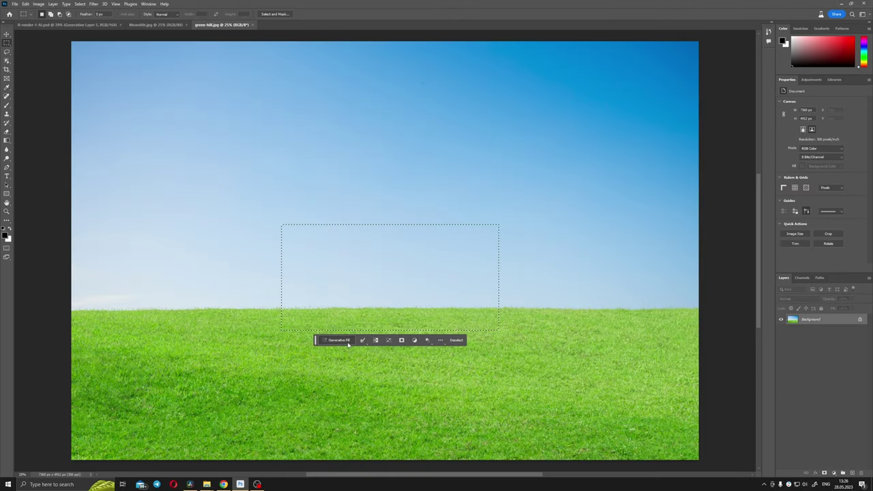
# - Generate "football gate" in the selected rectangle on the horizon of the green hill image
pyautogui.click(338, 339)
pyautogui.press('Return')
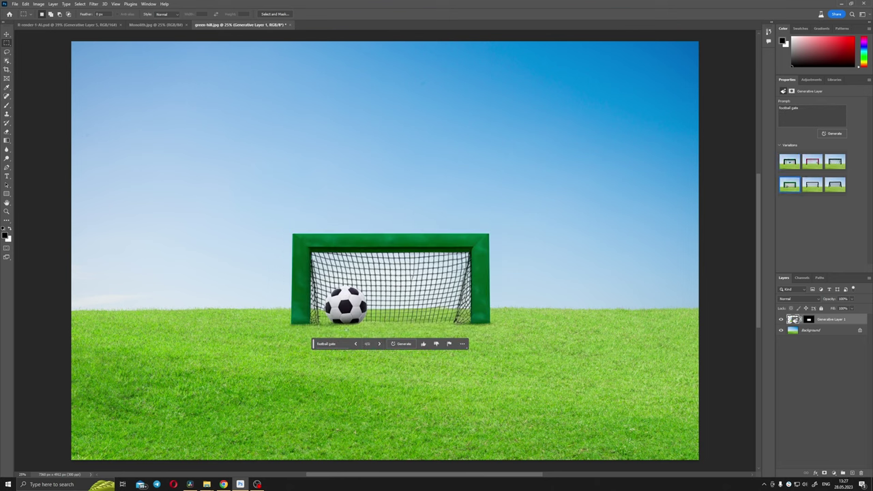
# - Select the soccer ball in front of the goal net with a rectangle and run Generative Fill with the prompt "remove ball"
pyautogui.moveTo(320, 330); pyautogui.dragTo(372, 281)
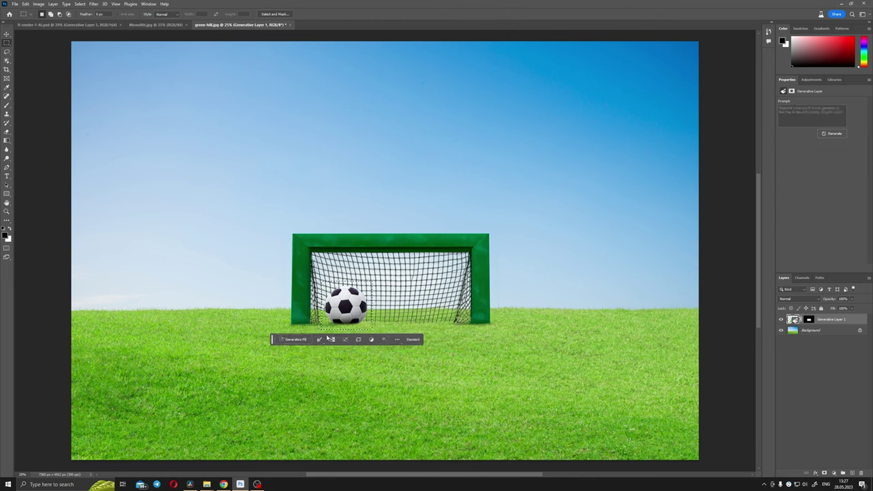
pyautogui.click(300, 340)
pyautogui.write('remove ')
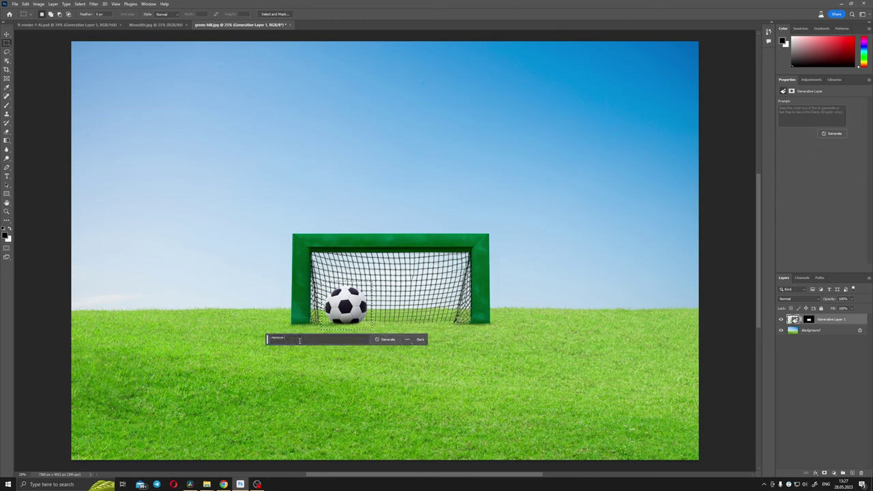
pyautogui.write(' ball')
pyautogui.press('Return')
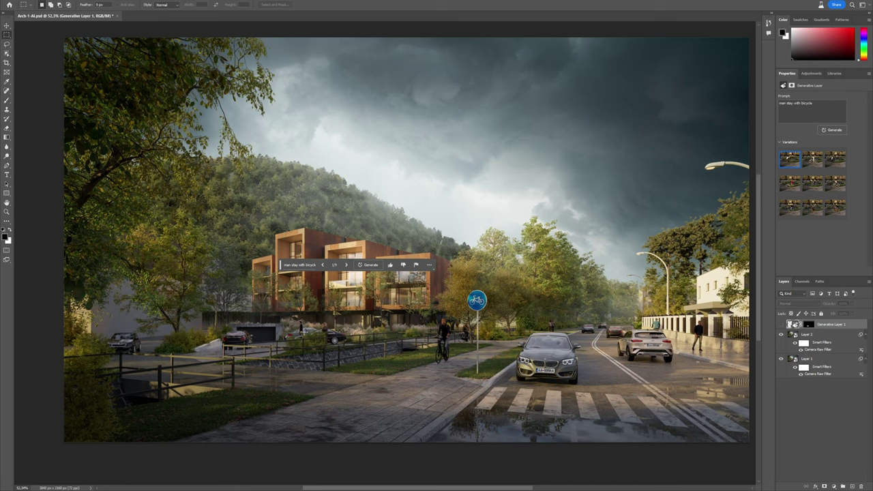
# - Select a rectangle at the edge of the paved path before the buildings and generate "man stay with bicycle" there
pyautogui.moveTo(304, 312); pyautogui.dragTo(386, 395)
pyautogui.click(297, 407)
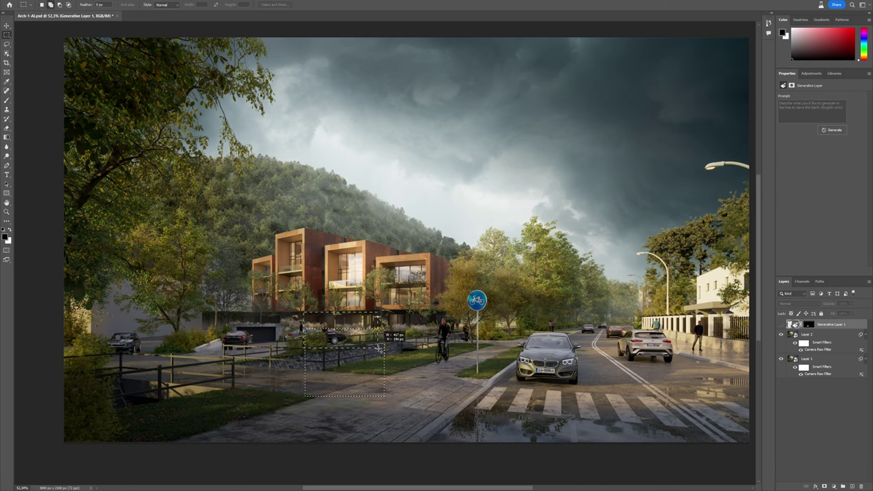
pyautogui.write('man stay with bicycle')
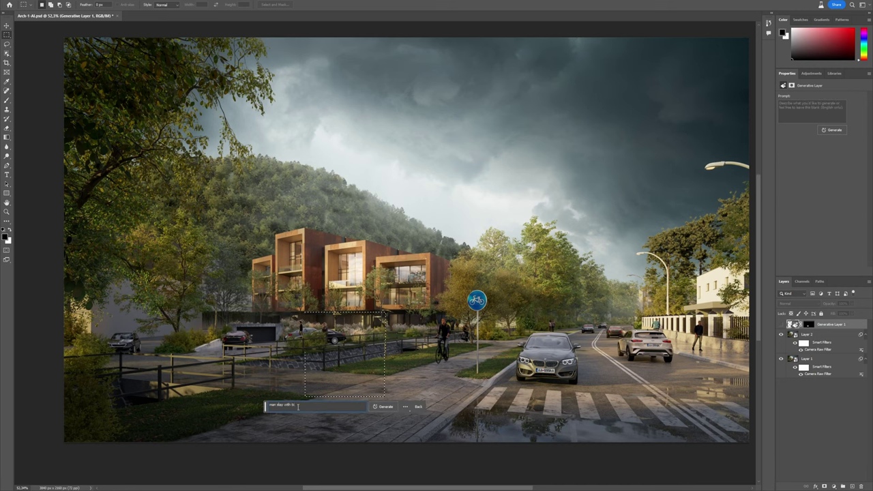
pyautogui.press('Return')
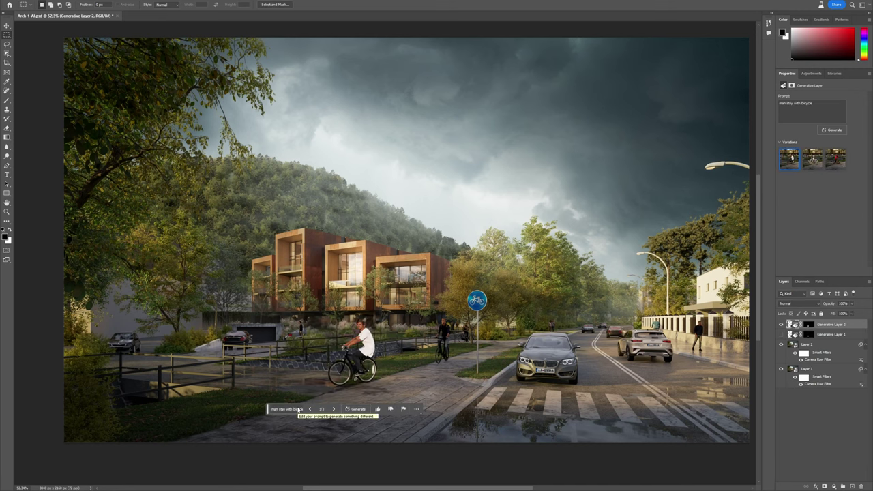
# - Generate further variations of the man with the bicycle and compare them one after another
pyautogui.click(335, 409)
pyautogui.click(334, 409)
pyautogui.click(334, 410)
pyautogui.click(334, 409)
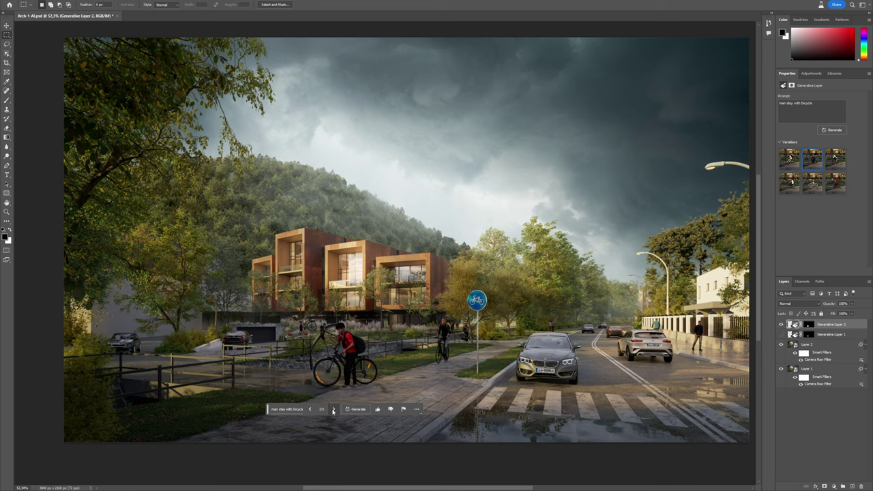
pyautogui.click(334, 409)
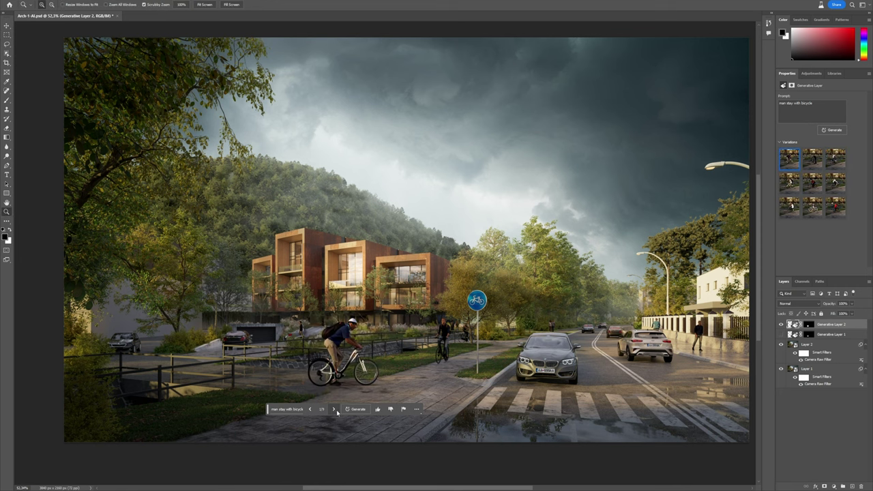
pyautogui.click(334, 409)
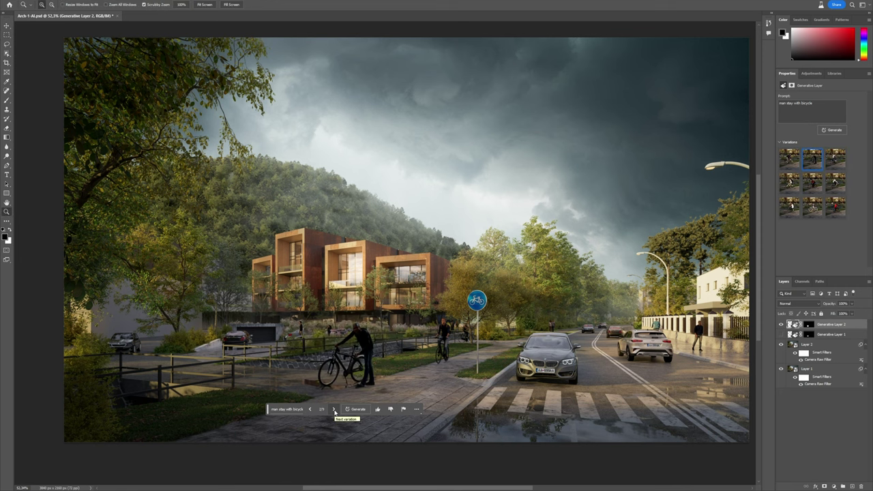
pyautogui.click(334, 409)
pyautogui.click(335, 409)
pyautogui.click(335, 409)
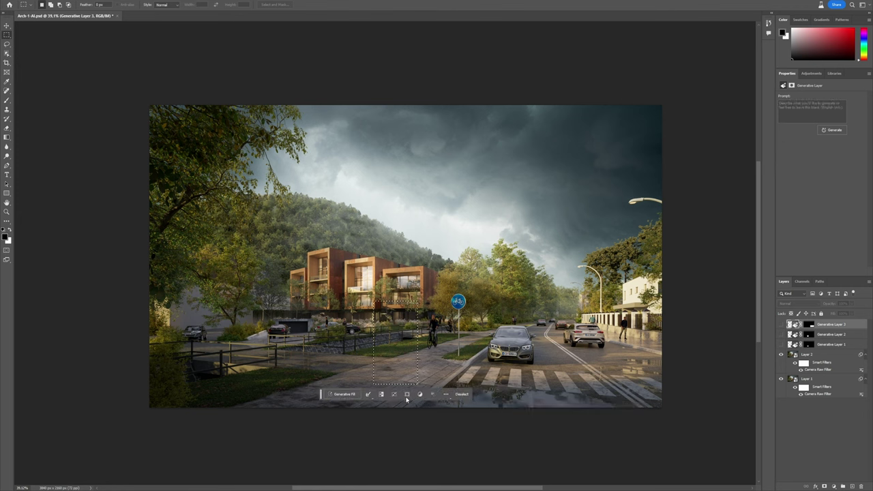
# - Generate "man" in the tall rectangular selection on the sidewalk beside the cyclist
pyautogui.write('man')
pyautogui.press('Return')
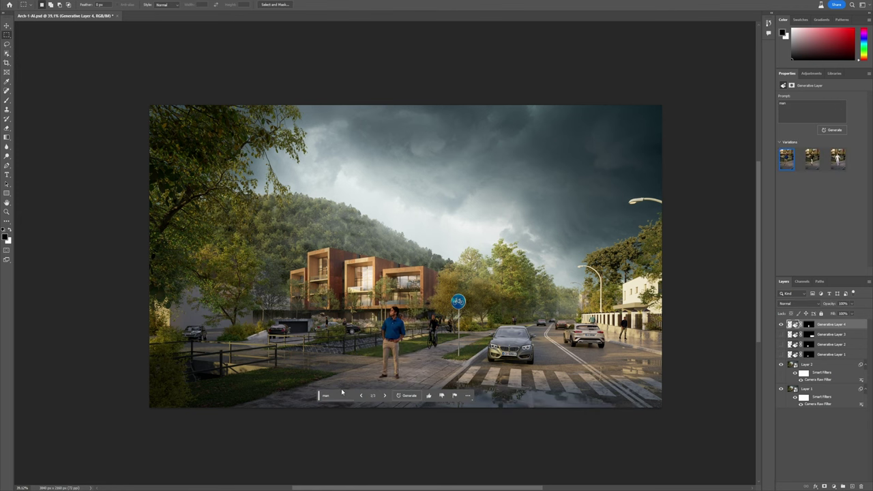
# - Lasso the standing man's head, generate "nice face" and choose the third variation, with the white hat
pyautogui.press('z')
pyautogui.moveTo(394, 342); pyautogui.dragTo(443, 342)
pyautogui.press('l')
pyautogui.moveTo(373, 242); pyautogui.dragTo(380, 210)
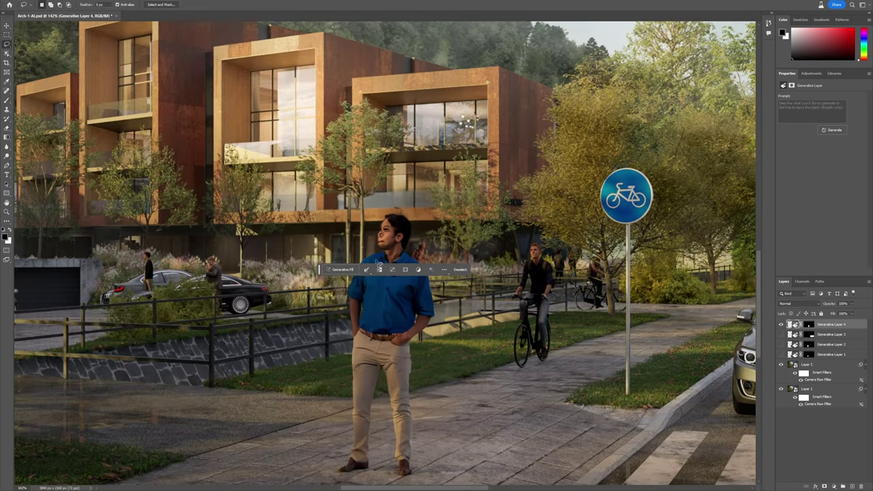
pyautogui.click(353, 269)
pyautogui.write('nice face')
pyautogui.press('Return')
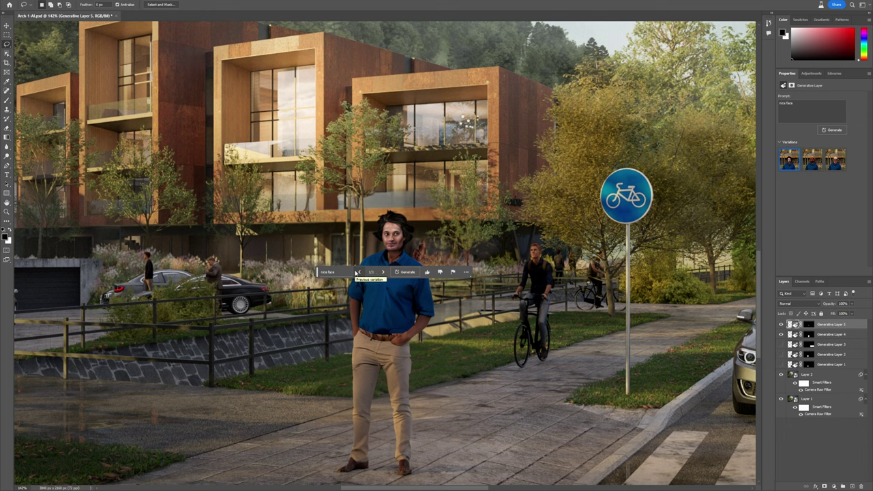
pyautogui.click(384, 272)
pyautogui.click(384, 273)
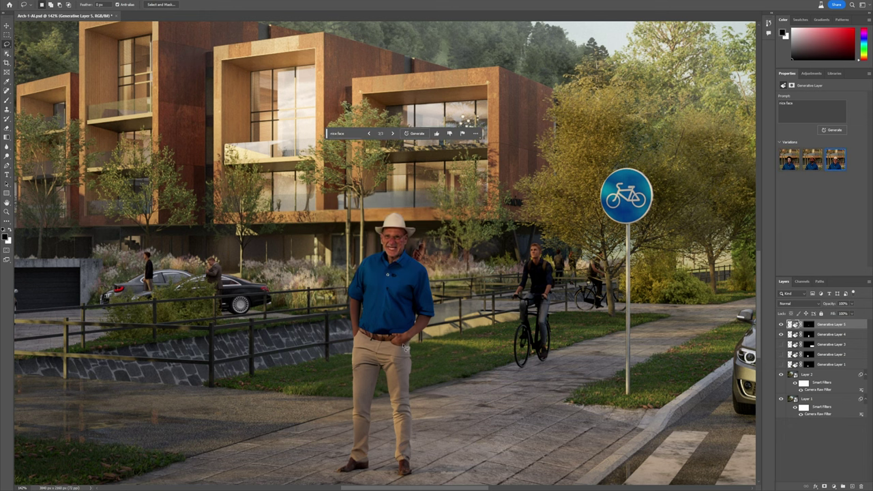
# - Lasso both of the man's shoes, generate "black shoes" and compare the variations
pyautogui.press('z')
pyautogui.moveTo(436, 339); pyautogui.dragTo(386, 339)
pyautogui.moveTo(375, 389)
pyautogui.mouseDown()
pyautogui.moveTo(423, 390)
pyautogui.moveTo(399, 381)
pyautogui.mouseUp()
pyautogui.press('l')
pyautogui.moveTo(330, 410); pyautogui.dragTo(327, 408)
pyautogui.click(312, 420)
pyautogui.write('black shoe')
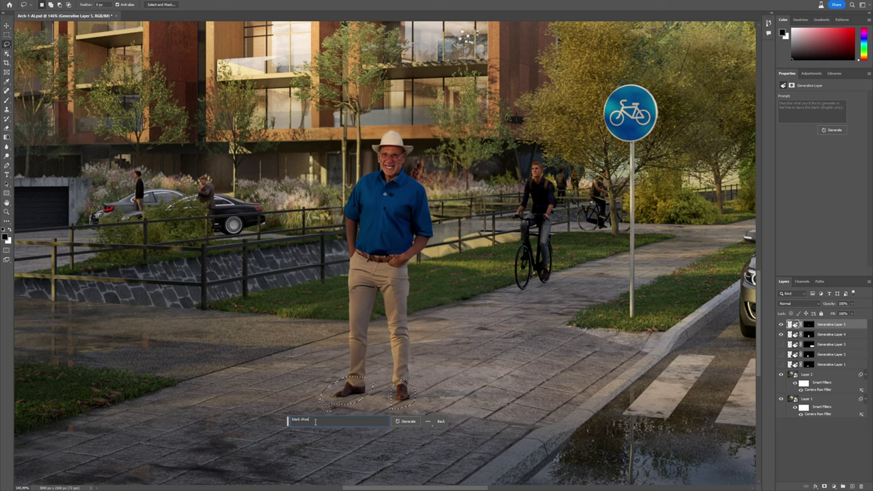
pyautogui.press('Return')
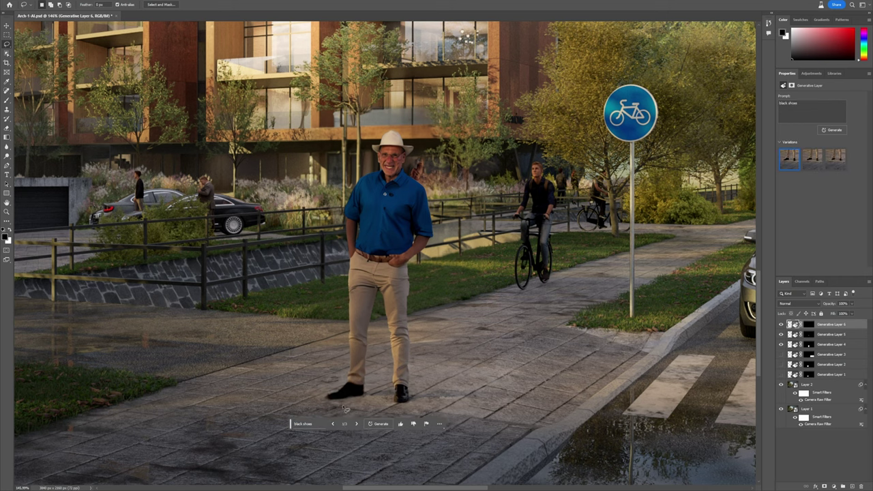
pyautogui.click(358, 424)
pyautogui.click(333, 424)
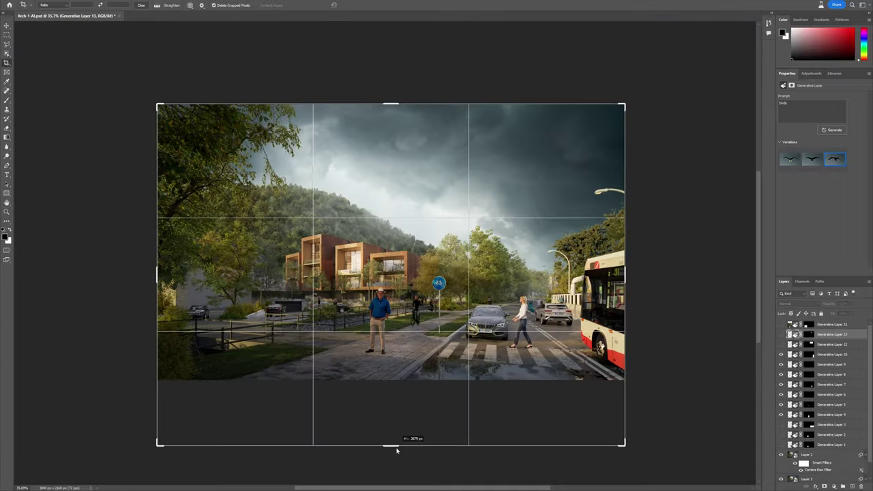
# - Extend the canvas below the street scene with the Crop tool and fill the empty strip using Generative Fill without a prompt
pyautogui.moveTo(397, 450); pyautogui.dragTo(397, 452)
pyautogui.press('Return')
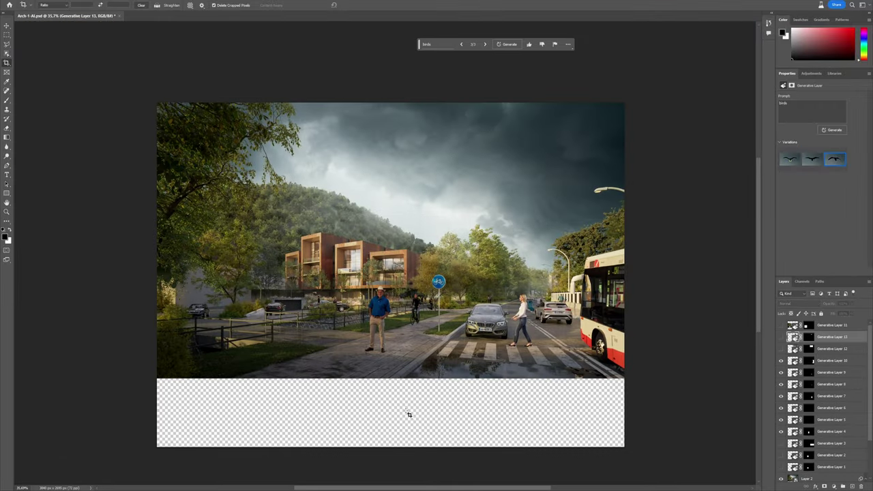
pyautogui.press('m')
pyautogui.moveTo(156, 350); pyautogui.dragTo(624, 448)
pyautogui.click(339, 456)
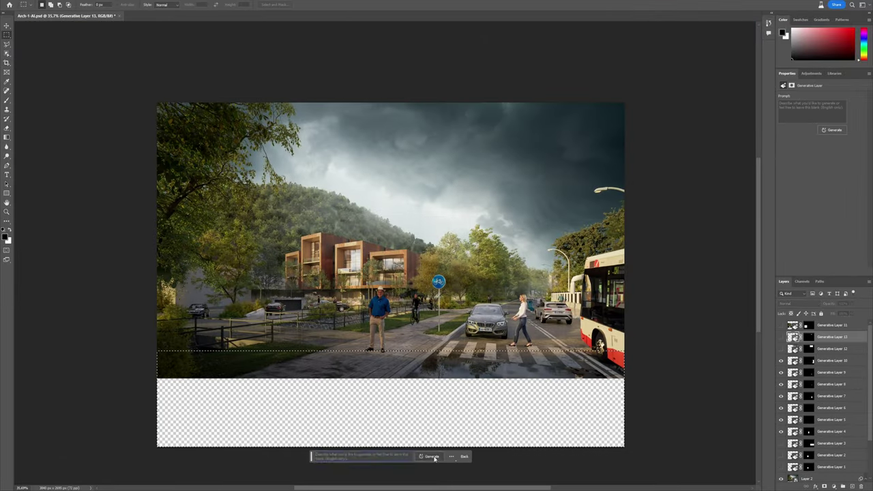
pyautogui.click(432, 456)
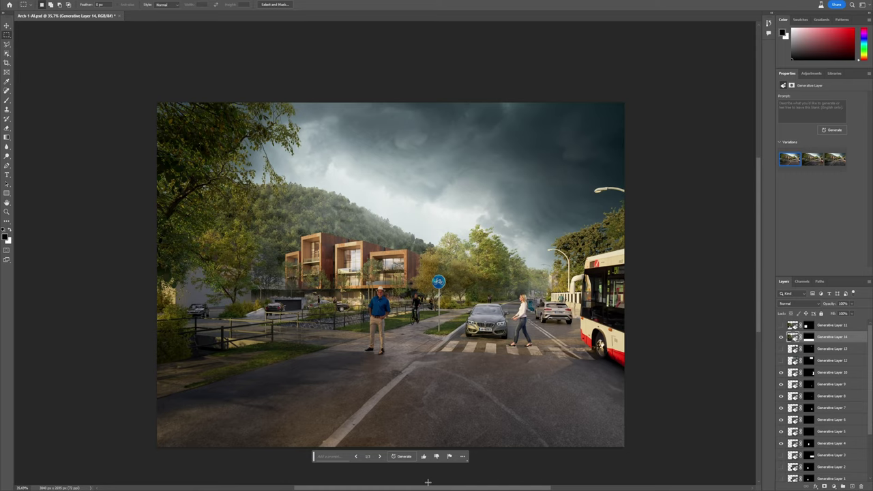
# - Generate another set of variations for the extended foreground, choose the second one and inspect the road up close
pyautogui.press('z')
pyautogui.moveTo(189, 372); pyautogui.dragTo(367, 362)
pyautogui.hotkey('ctrl', '0')
pyautogui.click(416, 436)
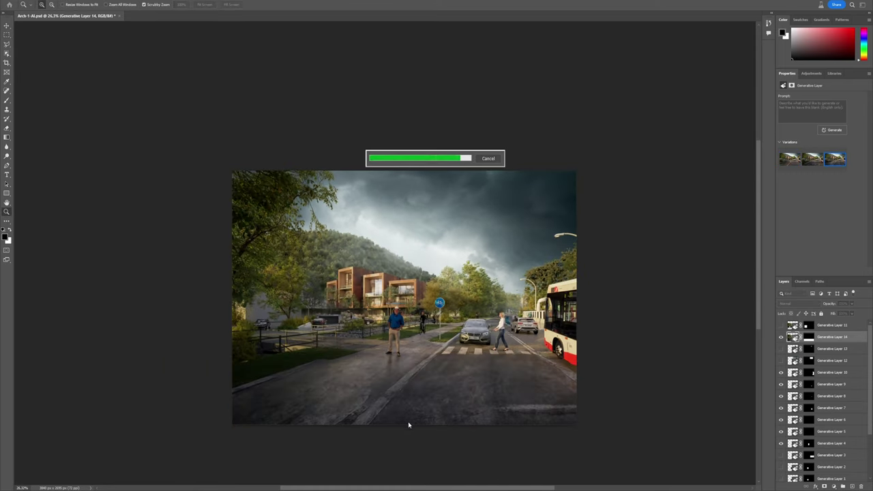
pyautogui.click(393, 436)
pyautogui.scroll(5, 403, 388)
pyautogui.moveTo(384, 389)
pyautogui.mouseDown()
pyautogui.moveTo(550, 358)
pyautogui.moveTo(507, 387)
pyautogui.moveTo(469, 369)
pyautogui.mouseUp()
pyautogui.scroll(-2, 507, 387)
pyautogui.scroll(-1, 481, 355)
pyautogui.moveTo(485, 306); pyautogui.dragTo(500, 377)
# - Brush on the layer mask of the extended foreground to bring back the original crosswalk
pyautogui.click(808, 336)
pyautogui.press('b')
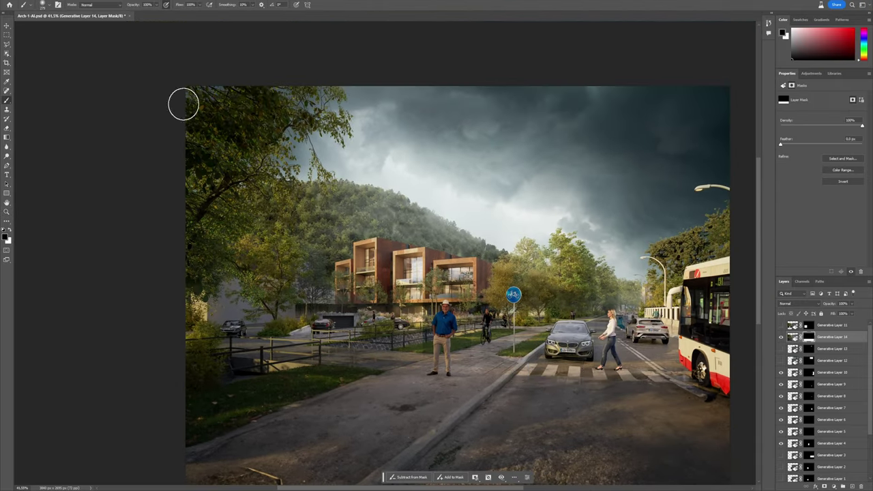
pyautogui.press('z')
pyautogui.moveTo(475, 410); pyautogui.dragTo(363, 369)
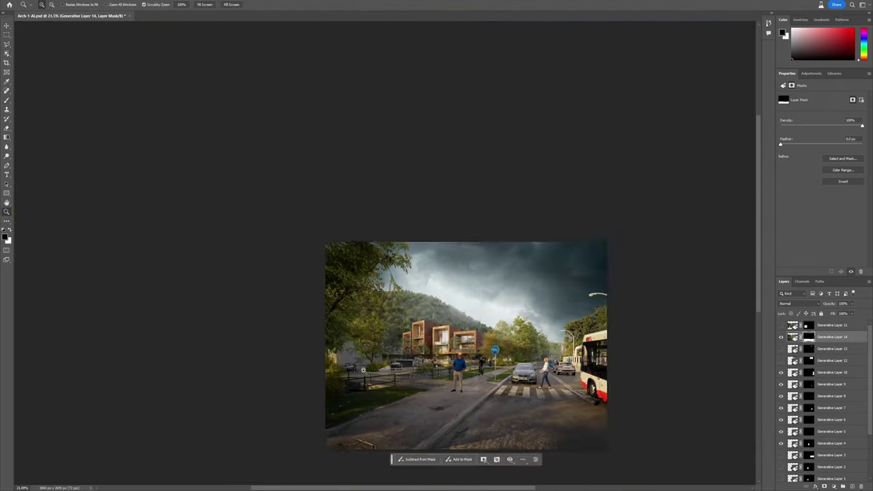
# - Widen the canvas with the Crop tool, adding a large empty area left of the street scene and a narrow one on its right
pyautogui.press('c')
pyautogui.moveTo(325, 344); pyautogui.dragTo(259, 345)
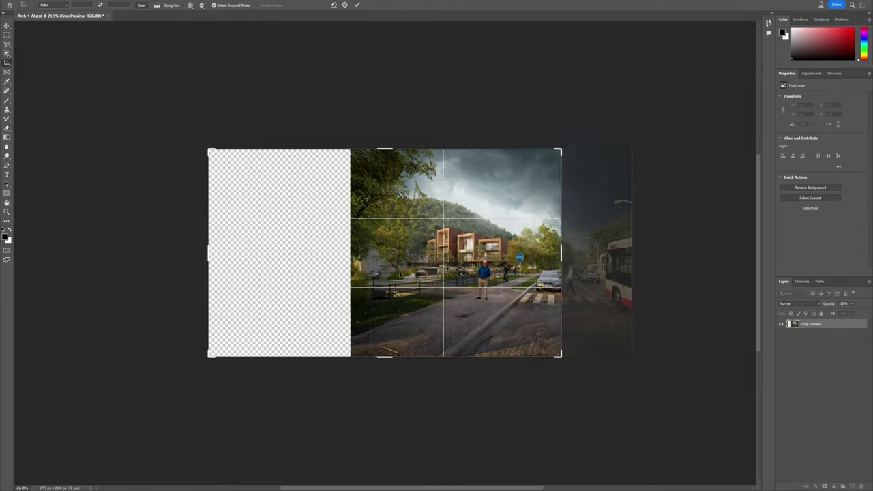
pyautogui.moveTo(561, 252); pyautogui.dragTo(629, 245)
pyautogui.press('Return')
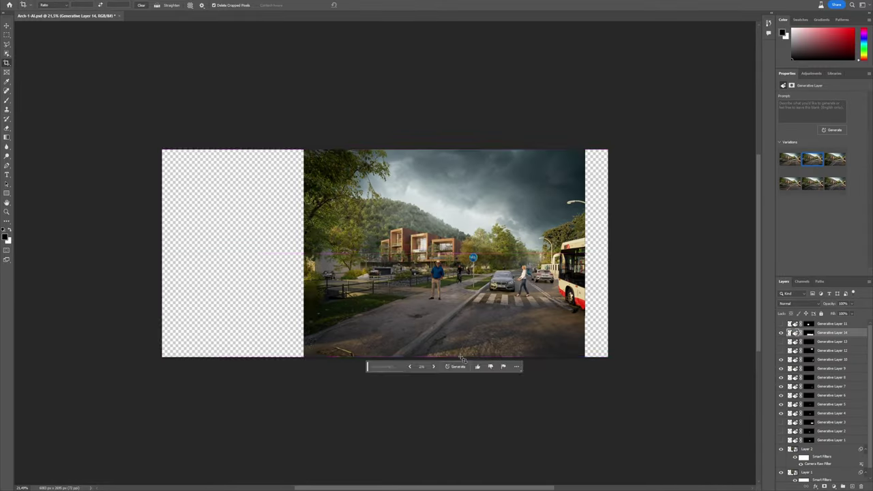
# - Select the empty areas on both sides of the street scene and fill them using Generative Fill without a prompt
pyautogui.hotkey('ctrl', 'shift', 'i')
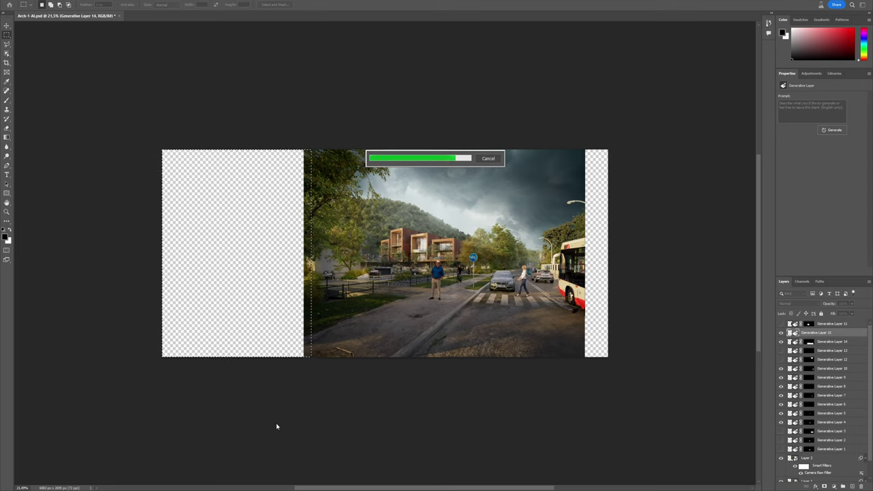
pyautogui.moveTo(365, 248); pyautogui.dragTo(385, 254)
pyautogui.moveTo(672, 437); pyautogui.dragTo(659, 446)
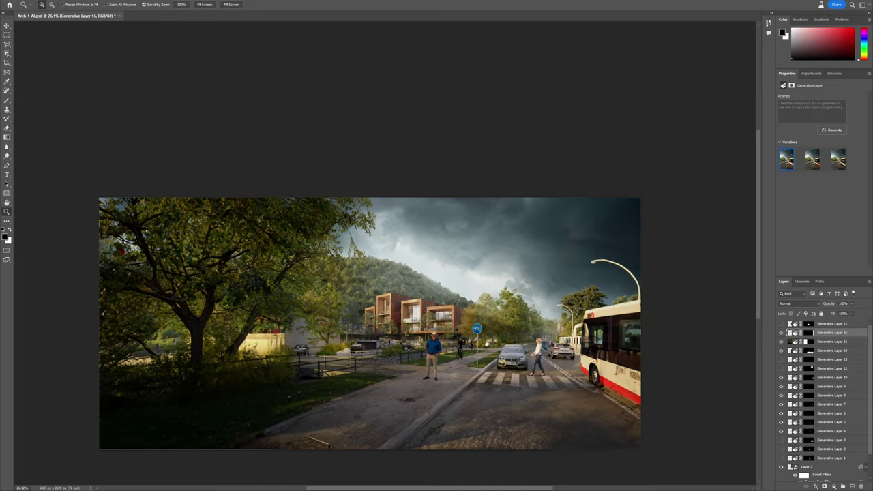
# - Extend the canvas upward with the Crop tool, adding an empty strip above the street scene
pyautogui.press('c')
pyautogui.moveTo(368, 197); pyautogui.dragTo(368, 163)
pyautogui.press('Return')
# - Select the empty strip above the street scene with a slight overlap and fill it using Generative Fill without a prompt
pyautogui.press('m')
pyautogui.moveTo(115, 114); pyautogui.dragTo(656, 194)
pyautogui.click(433, 205)
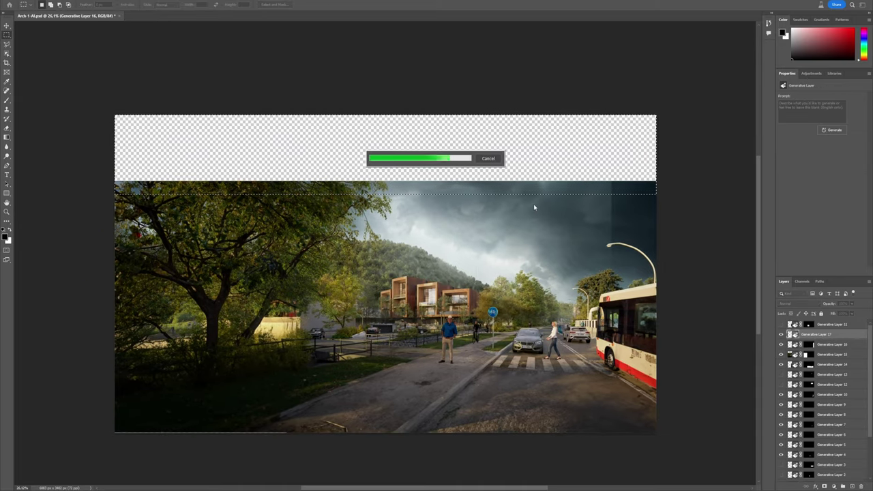
pyautogui.press('z')
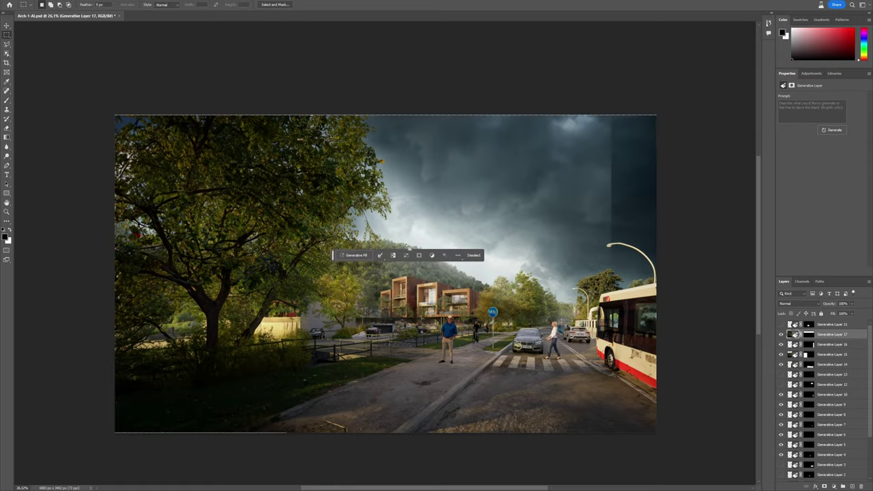
pyautogui.moveTo(289, 197); pyautogui.dragTo(368, 198)
pyautogui.moveTo(300, 437); pyautogui.dragTo(297, 249)
pyautogui.hotkey('ctrl', '0')
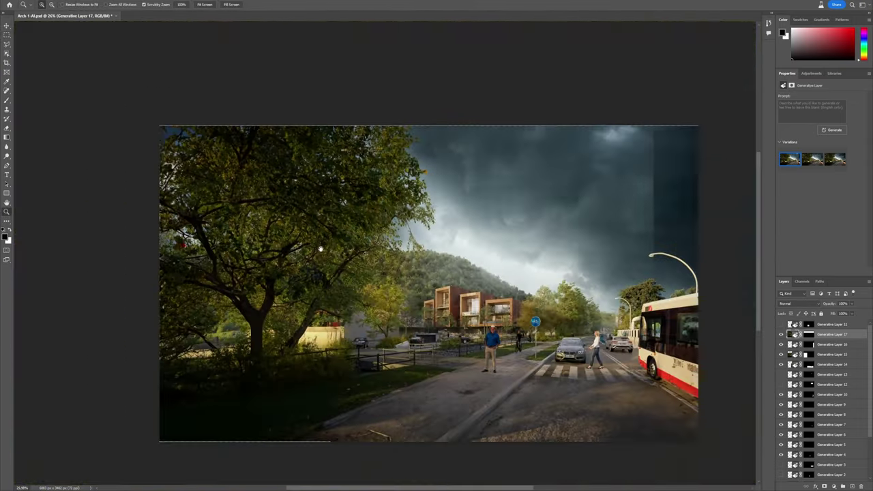
pyautogui.rightClick(363, 202)
pyautogui.click(379, 213)
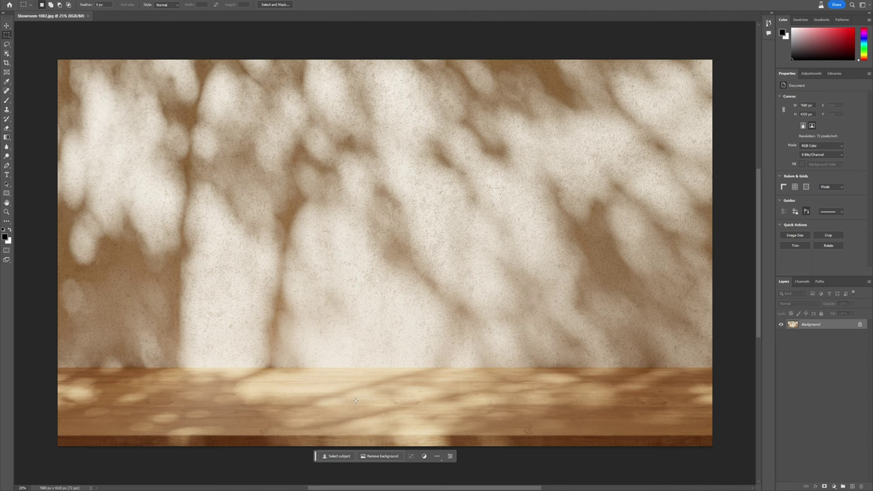
# - Select a tall central rectangle of wall and tabletop, generate "add vase with flowers" in it and choose the third variation
pyautogui.moveTo(279, 84); pyautogui.dragTo(495, 420)
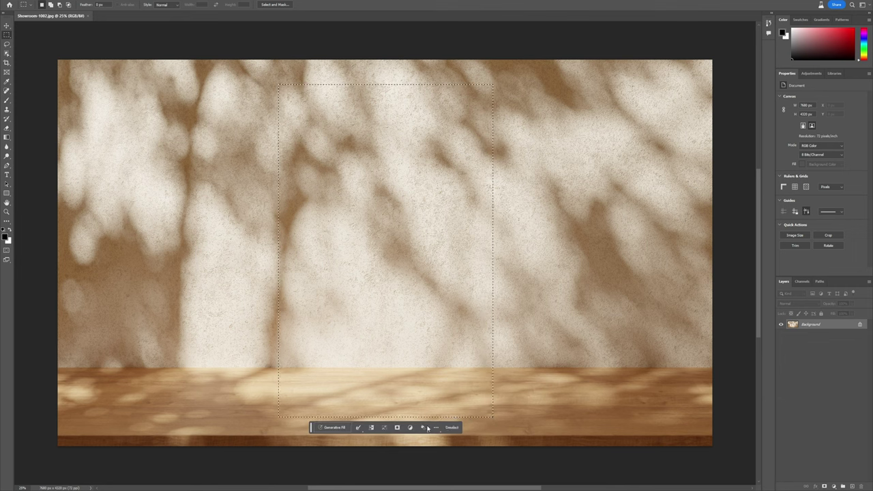
pyautogui.click(333, 427)
pyautogui.write('add')
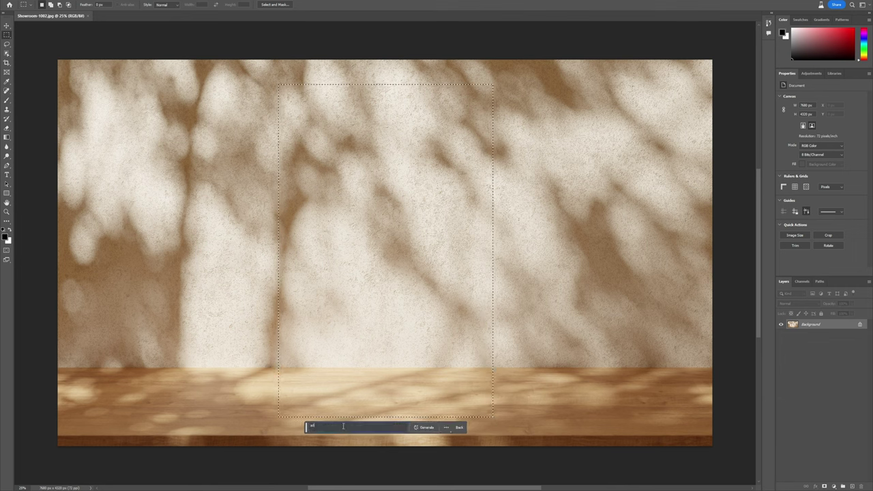
pyautogui.write(' v')
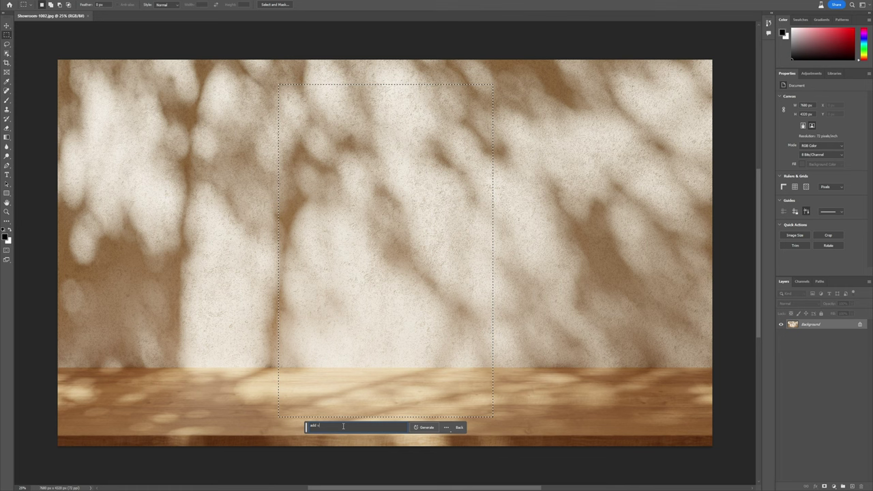
pyautogui.write('ase oith f')
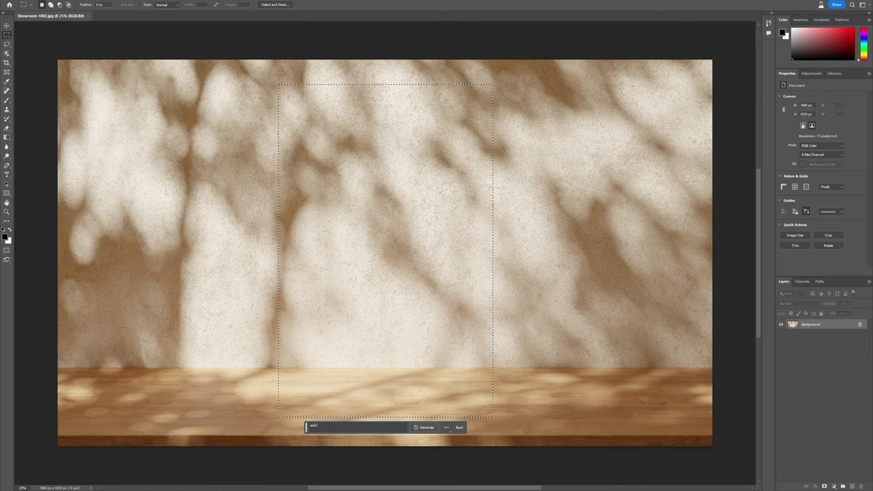
pyautogui.write(' vase with')
pyautogui.press('BackSpace')
pyautogui.press('BackSpace')
pyautogui.press('BackSpace')
pyautogui.press('BackSpace')
pyautogui.press('BackSpace')
pyautogui.press('BackSpace')
pyautogui.press('BackSpace')
pyautogui.press('BackSpace')
pyautogui.press('BackSpace')
pyautogui.press('BackSpace')
pyautogui.press('BackSpace')
pyautogui.press('BackSpace')
pyautogui.press('BackSpace')
pyautogui.press('BackSpace')
pyautogui.press('BackSpace')
pyautogui.press('BackSpace')
pyautogui.press('BackSpace')
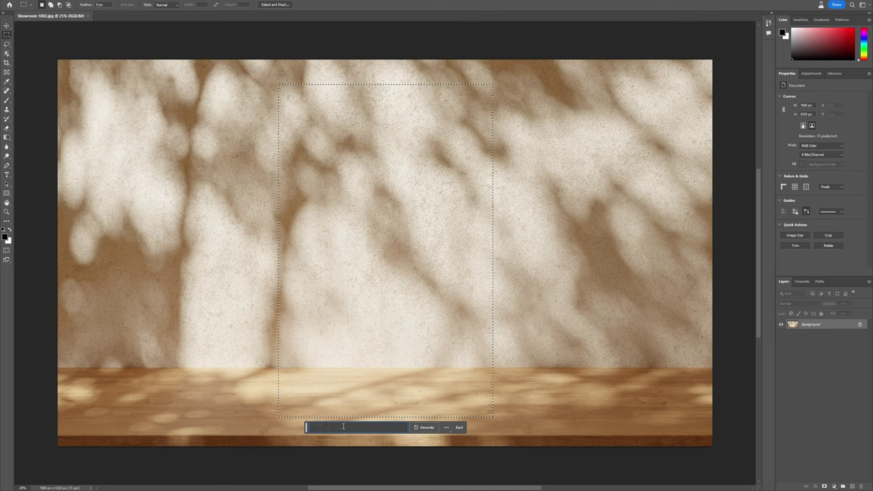
pyautogui.write('add vase with flowers')
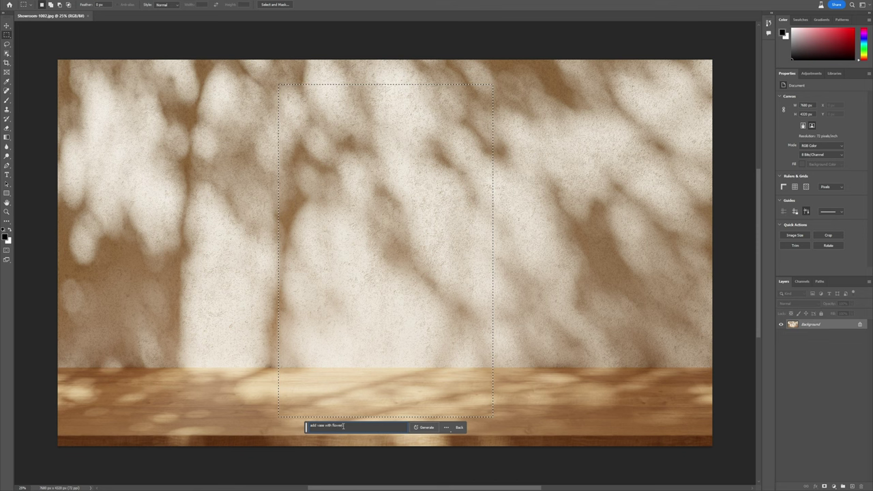
pyautogui.press('Return')
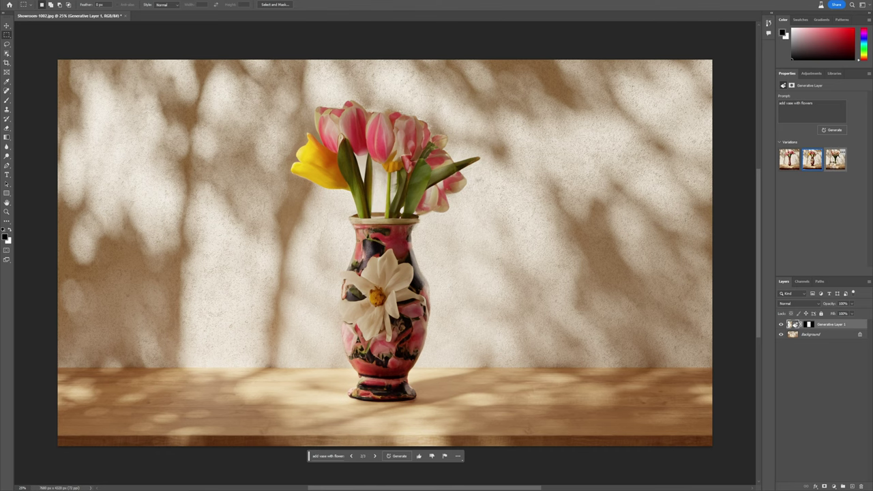
pyautogui.click(833, 166)
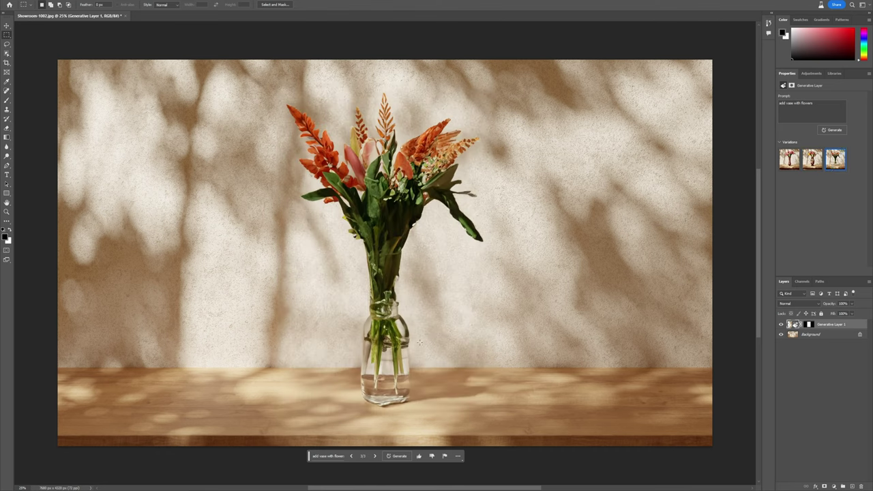
pyautogui.press('z')
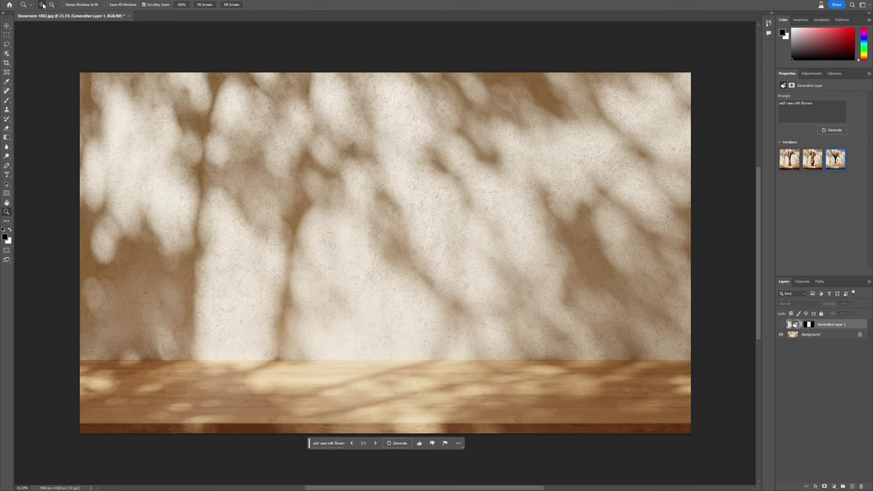
# - Resize the showroom image to 3000 pixels wide, keeping its proportions
pyautogui.click(15, 1)
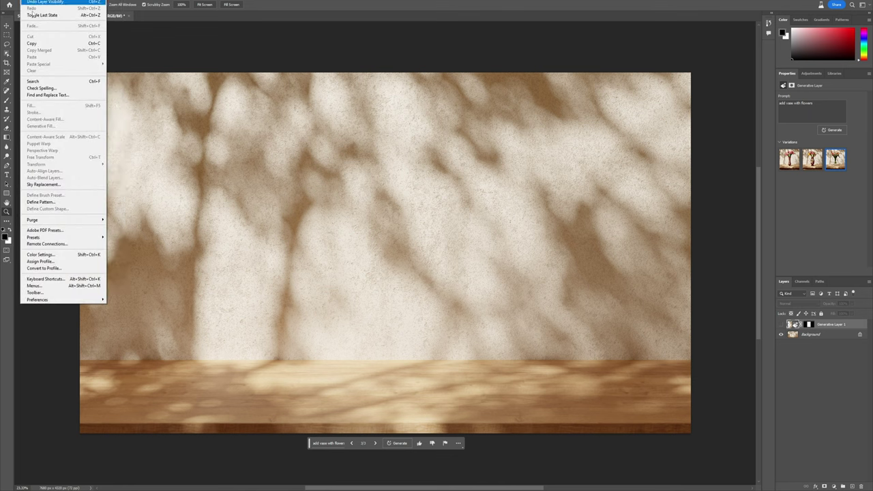
pyautogui.moveTo(40, 1)
pyautogui.click(49, 47)
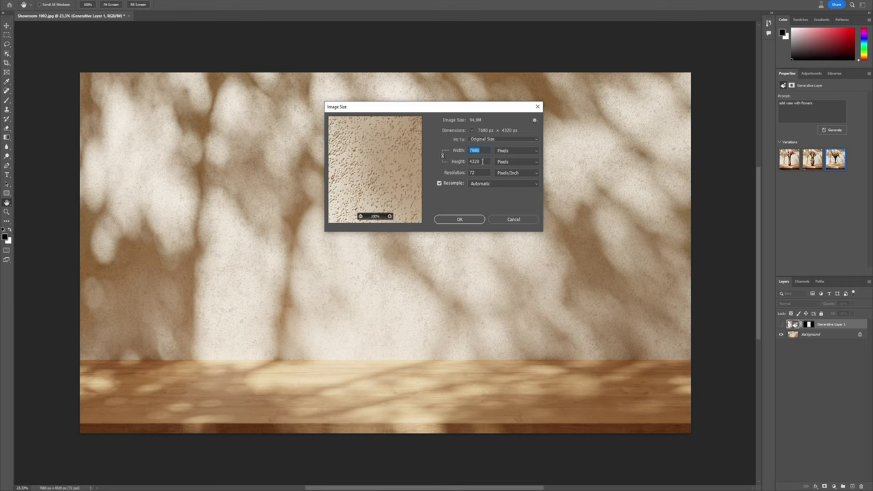
pyautogui.write('360')
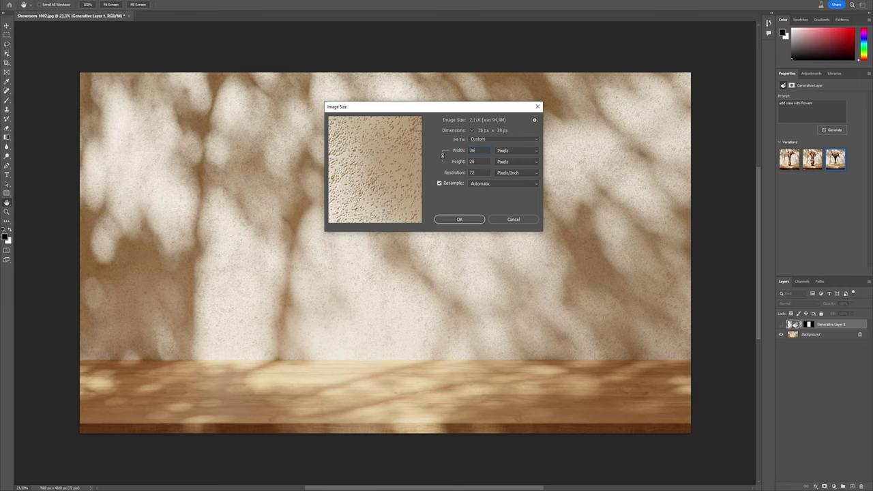
pyautogui.press('BackSpace')
pyautogui.press('BackSpace')
pyautogui.write('000')
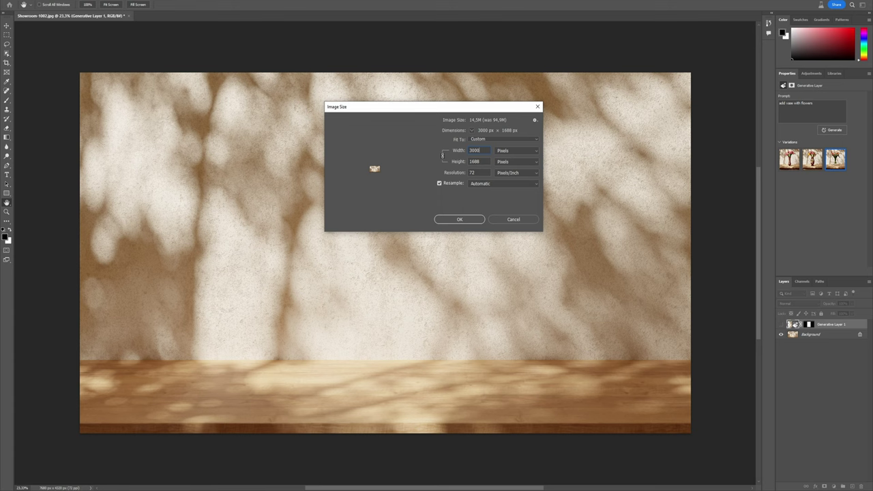
pyautogui.click(471, 219)
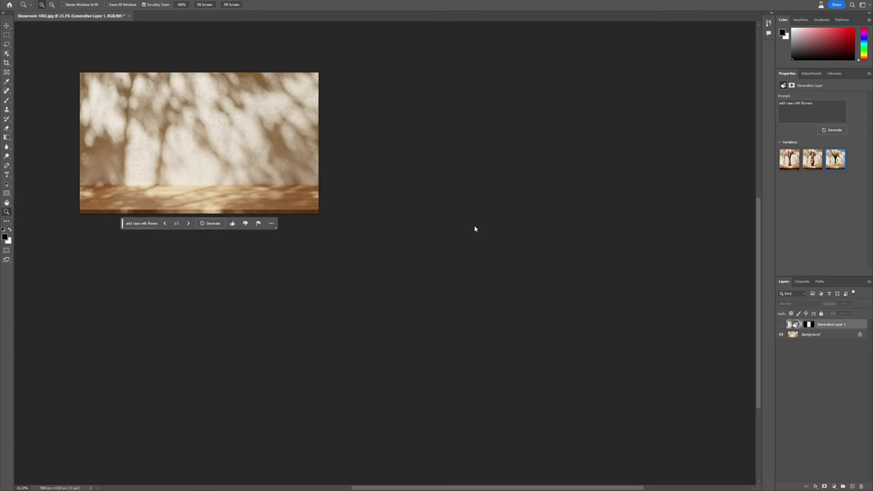
# - Select the tall central area of the resized image, generate "add vase with flowers" again and go through to the third variation
pyautogui.hotkey('ctrl', '0')
pyautogui.press('m')
pyautogui.moveTo(282, 404)
pyautogui.mouseDown()
pyautogui.moveTo(503, 191)
pyautogui.moveTo(490, 99)
pyautogui.mouseUp()
pyautogui.click(337, 413)
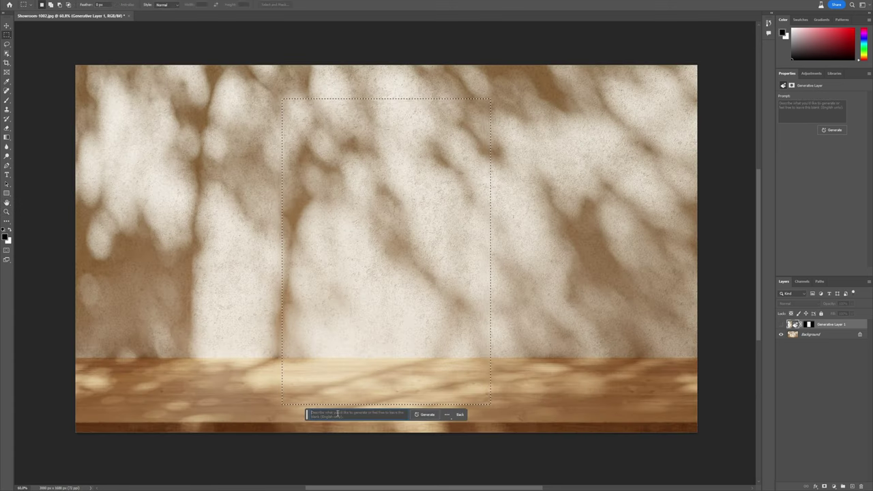
pyautogui.write('add perfume bottle')
pyautogui.press('Return')
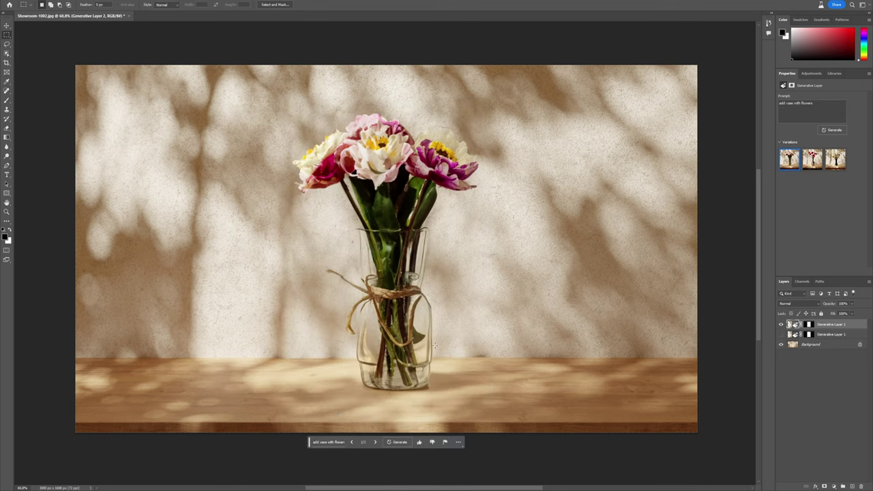
pyautogui.click(376, 443)
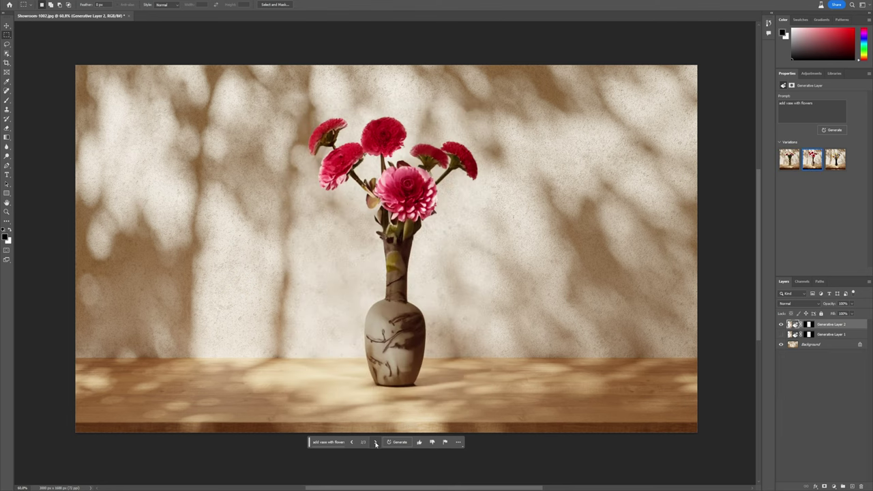
pyautogui.click(375, 443)
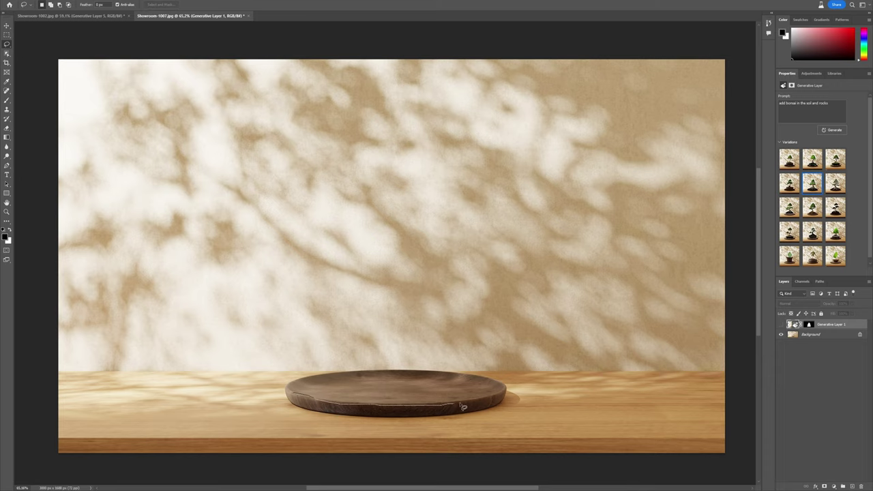
# - Lasso the top of the round wooden plate and the space just above it, and generate "add grass" there
pyautogui.moveTo(488, 336); pyautogui.dragTo(344, 329)
pyautogui.moveTo(289, 355); pyautogui.dragTo(292, 392)
pyautogui.click(347, 413)
pyautogui.write('add')
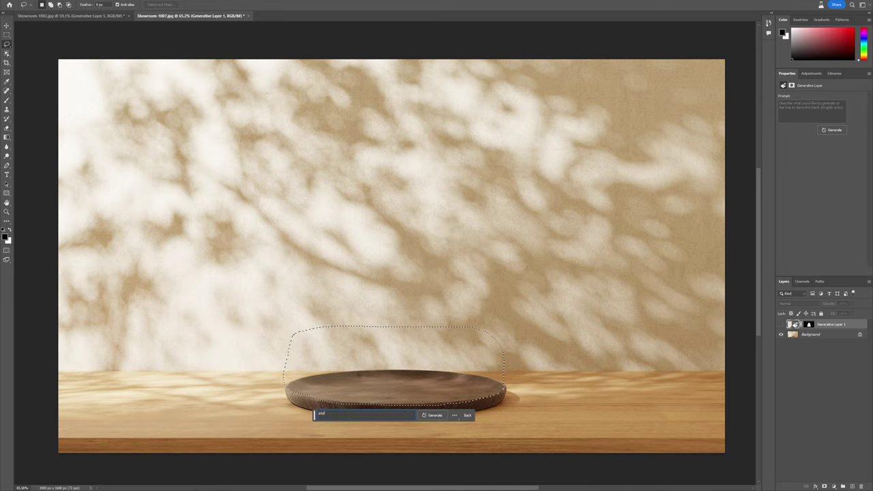
pyautogui.write(' grass')
pyautogui.press('Return')
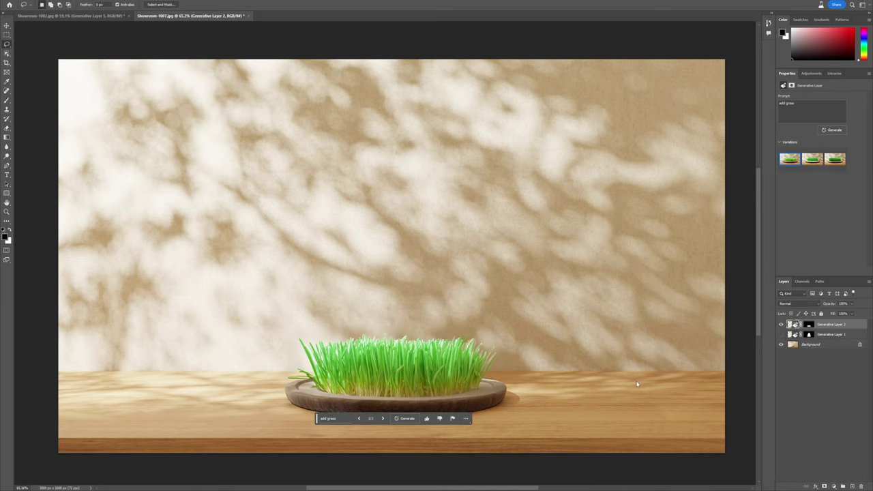
# - Go through the grass variations, choose the third one and inspect it up close
pyautogui.click(383, 419)
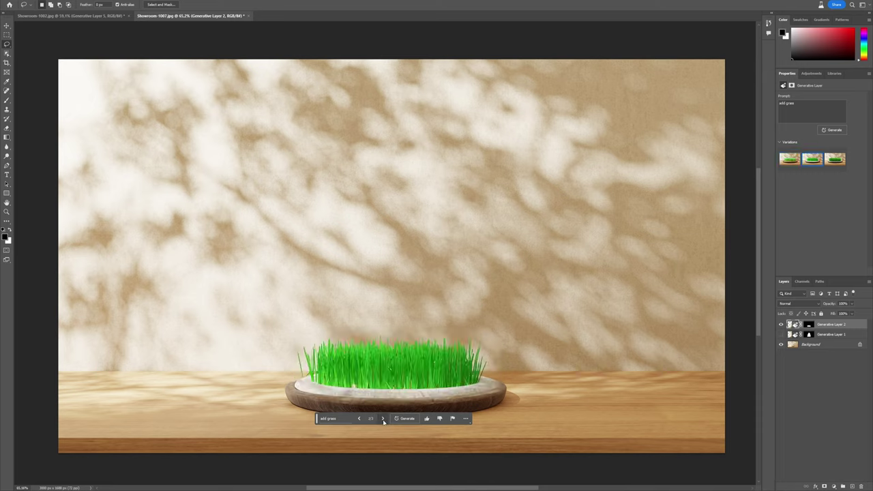
pyautogui.click(382, 419)
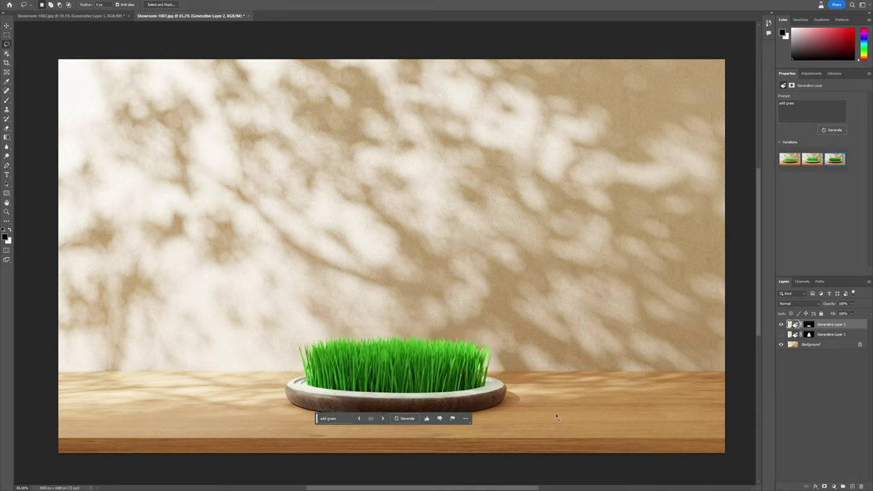
pyautogui.press('z')
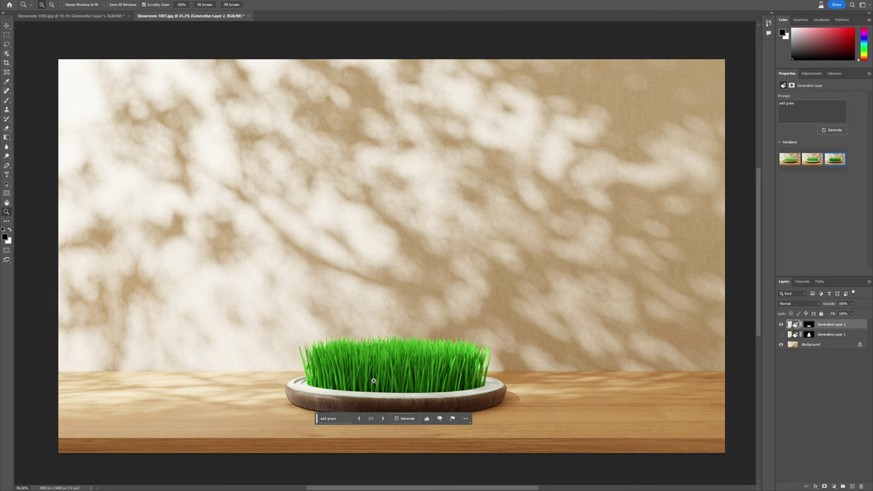
pyautogui.moveTo(373, 380); pyautogui.dragTo(401, 408)
pyautogui.hotkey('ctrl', '0')
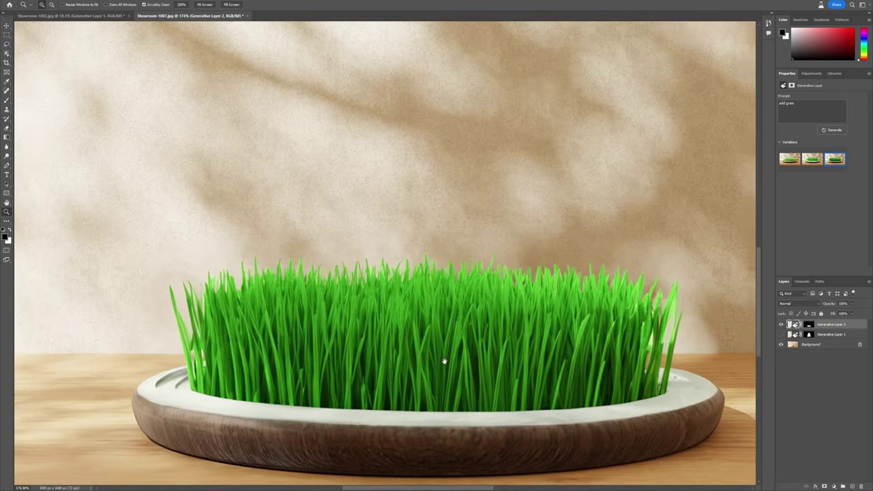
# - Add a Hue/Saturation adjustment clipped to the grass, shift the Greens hue toward yellow and set their lightness to +17
pyautogui.click(833, 486)
pyautogui.click(839, 417)
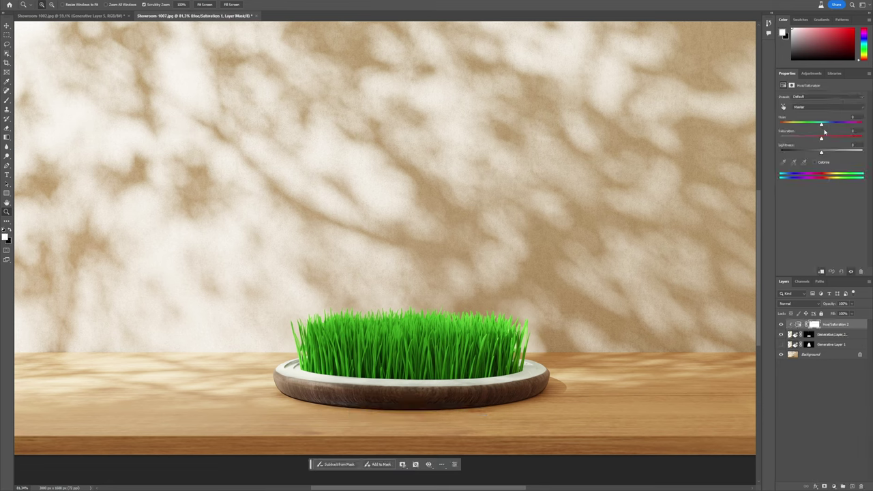
pyautogui.click(838, 109)
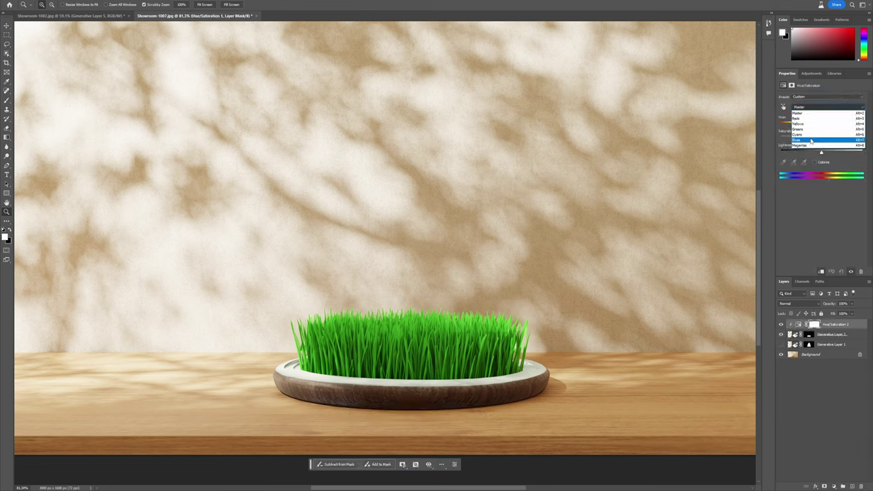
pyautogui.click(806, 129)
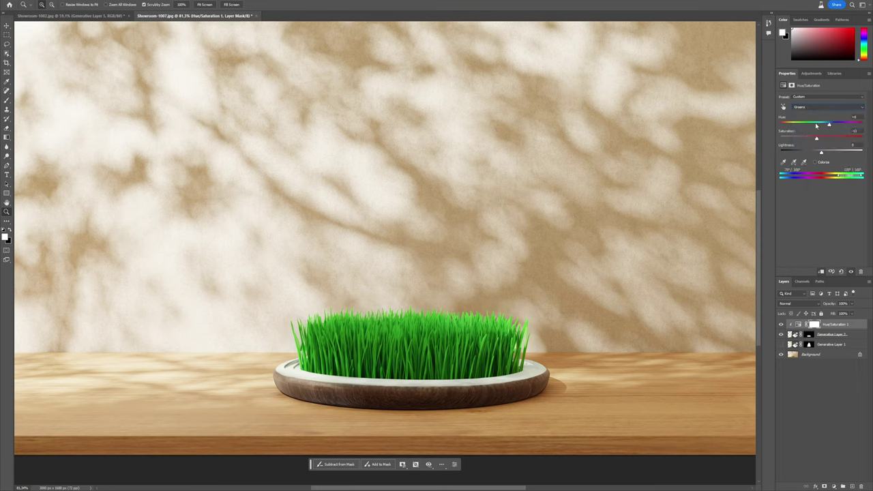
pyautogui.moveTo(817, 125); pyautogui.dragTo(808, 126)
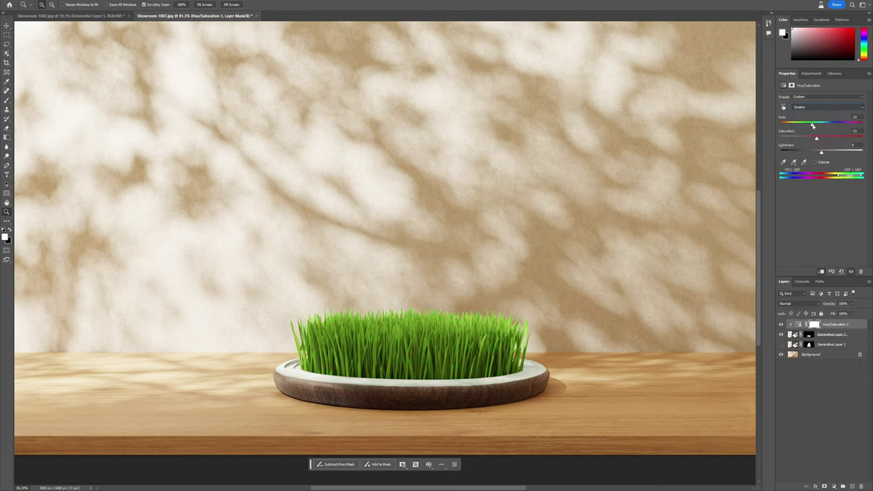
pyautogui.moveTo(823, 156)
pyautogui.mouseDown()
pyautogui.moveTo(823, 140)
pyautogui.moveTo(832, 153)
pyautogui.mouseUp()
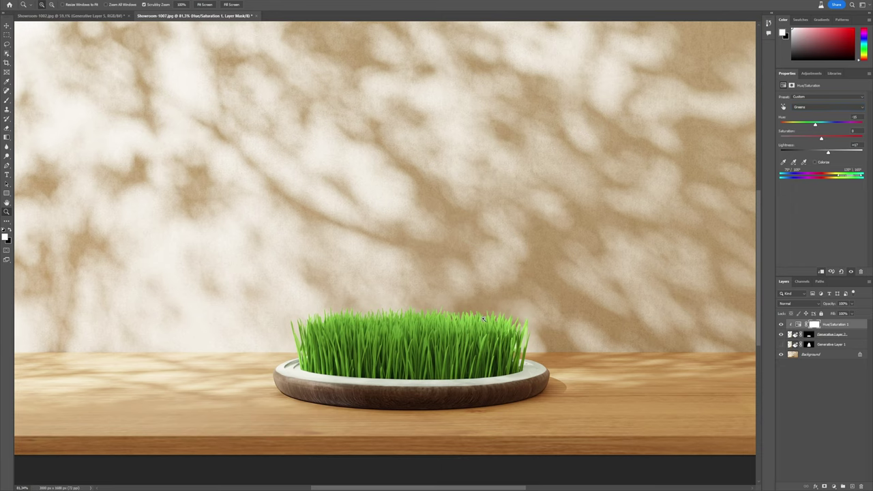
pyautogui.hotkey('ctrl', '-')
pyautogui.hotkey('ctrl', '-')
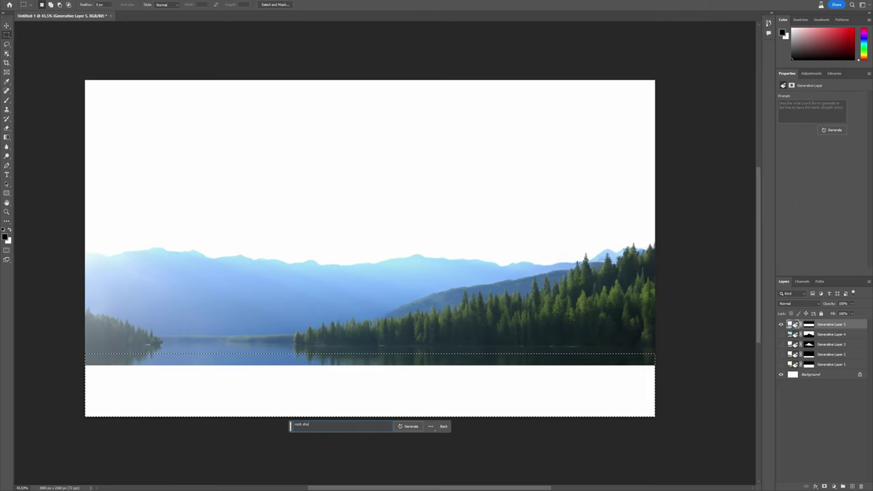
# - Generate "rock shore of the mountain lake" in the selected strip along the lake's lower edge and switch to a different variation
pyautogui.write('re of the mountain lake')
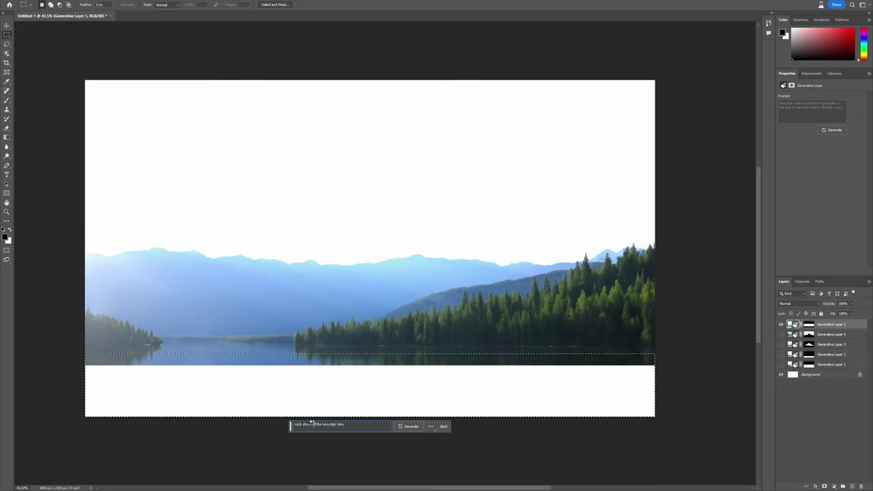
pyautogui.press('Return')
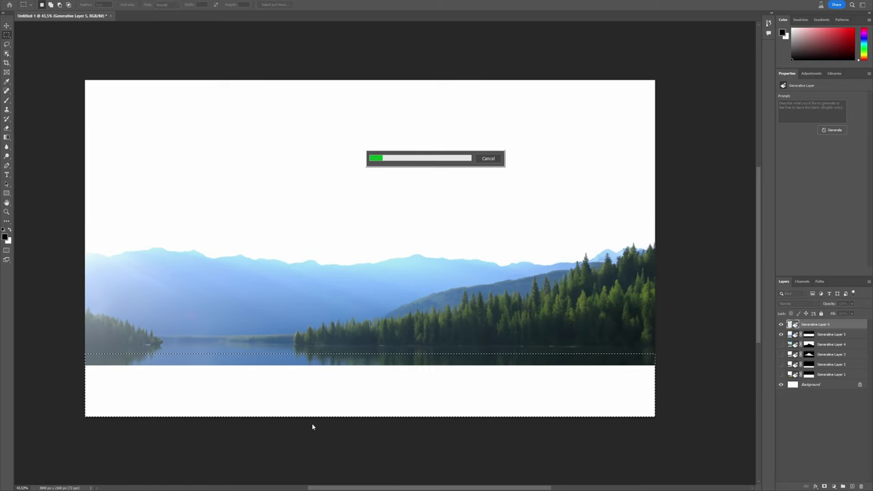
pyautogui.click(358, 427)
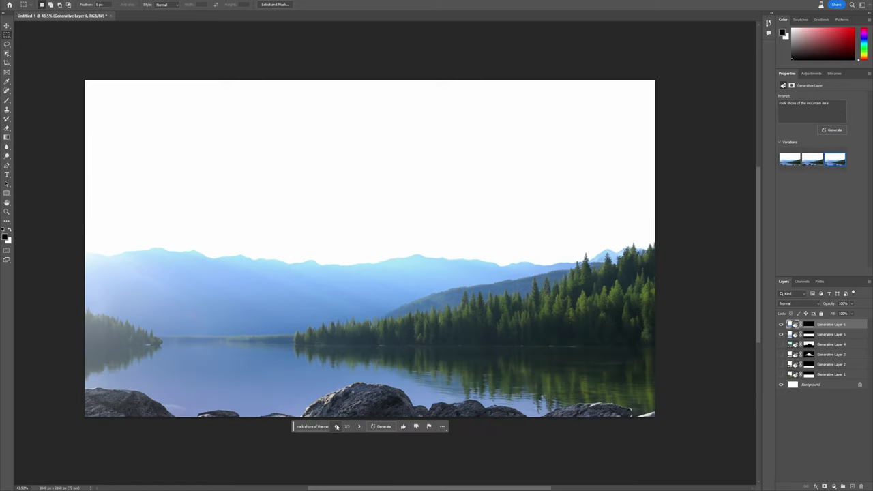
pyautogui.click(336, 426)
# - Select the blank area above the mountains, overlapping their ridge, and generate "sunny sky" there
pyautogui.moveTo(72, 71); pyautogui.dragTo(658, 273)
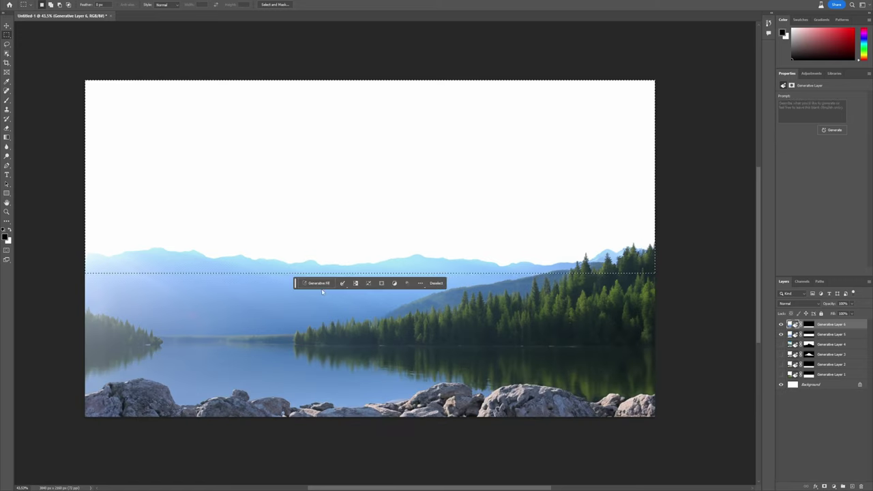
pyautogui.click(322, 284)
pyautogui.write('sunny sky')
pyautogui.press('Return')
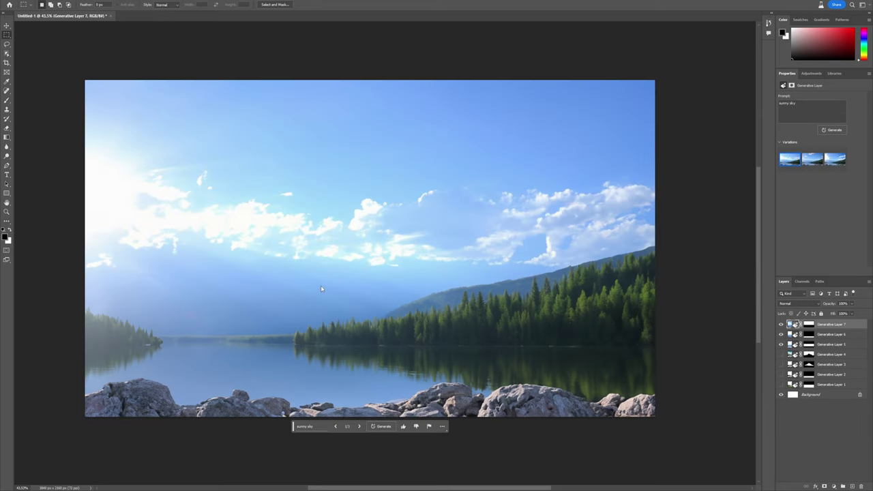
# - Lasso a two-peaked shape above the far shore and generate "mountain" there, and generate "boat with fisher" in a small oval on the lake
pyautogui.press('l')
pyautogui.moveTo(87, 302)
pyautogui.mouseDown()
pyautogui.moveTo(146, 259)
pyautogui.moveTo(429, 335)
pyautogui.moveTo(88, 321)
pyautogui.mouseUp()
pyautogui.moveTo(302, 282)
pyautogui.mouseDown()
pyautogui.moveTo(448, 330)
pyautogui.moveTo(410, 321)
pyautogui.mouseUp()
pyautogui.click(261, 346)
pyautogui.write('mountain')
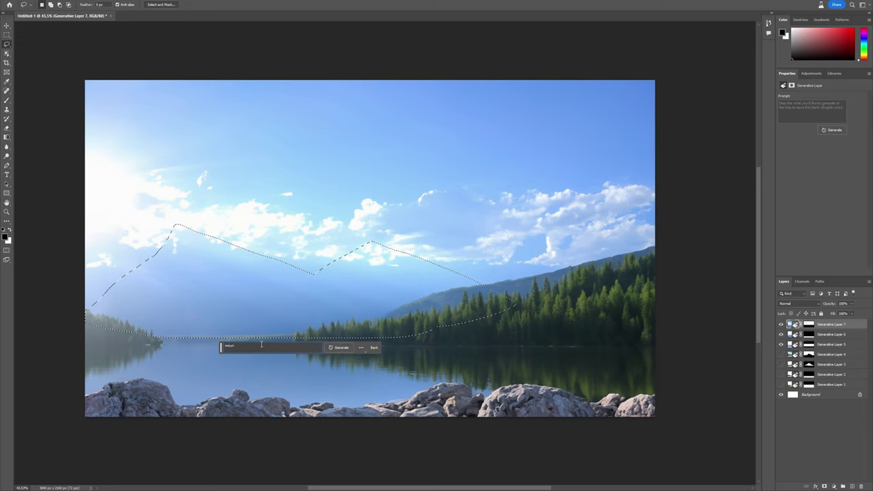
pyautogui.press('Return')
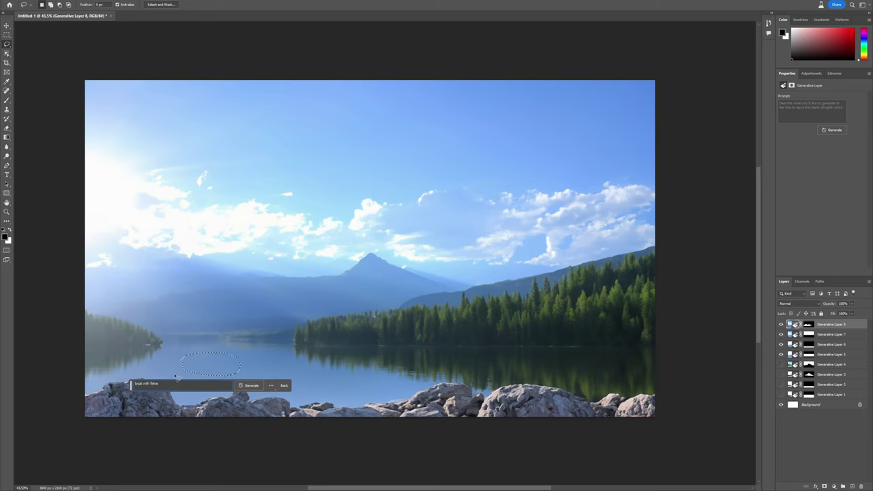
pyautogui.press('Return')
# - Lasso the area above the large foreground rock, generate "add dog on the rock looking to the boat", choose the second variation and rate it positively
pyautogui.moveTo(518, 324)
pyautogui.mouseDown()
pyautogui.moveTo(577, 396)
pyautogui.moveTo(482, 408)
pyautogui.mouseUp()
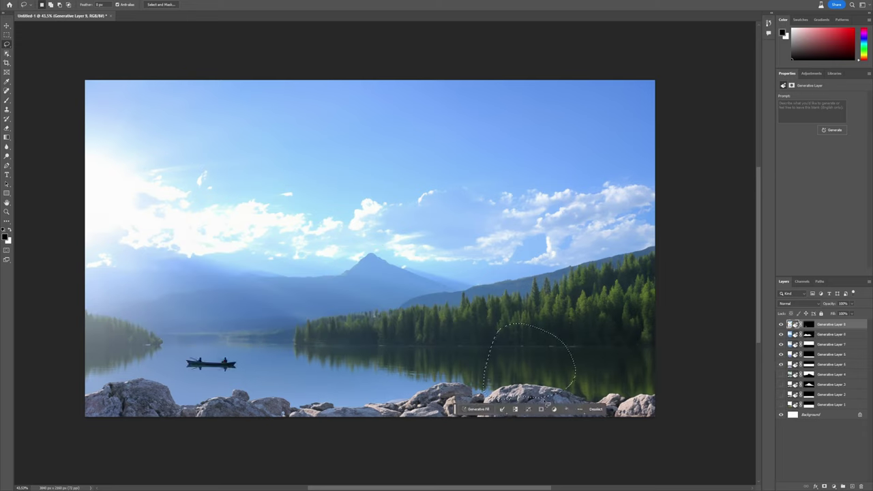
pyautogui.click(577, 409)
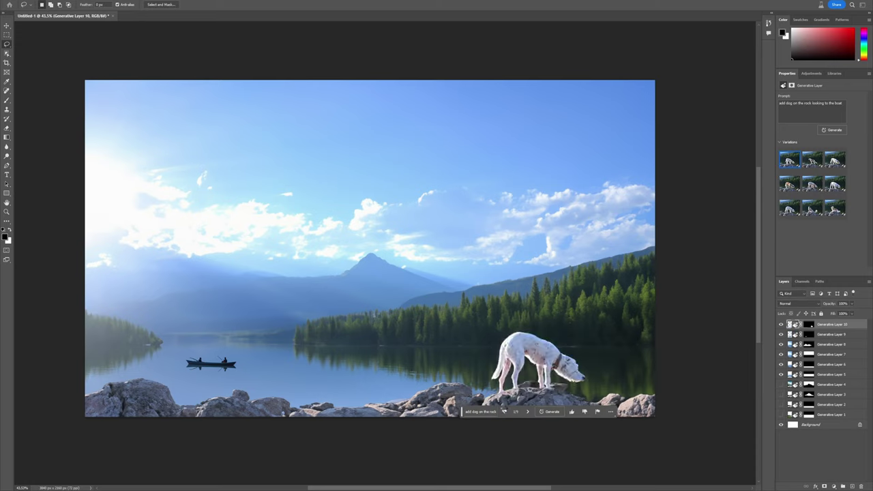
pyautogui.click(505, 412)
pyautogui.click(527, 412)
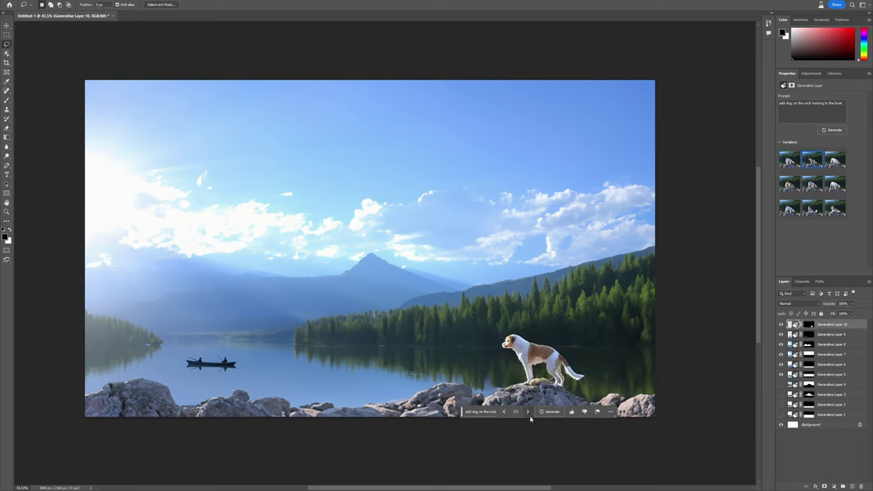
pyautogui.click(505, 412)
pyautogui.click(505, 412)
pyautogui.click(572, 412)
# - Extend the canvas below the rock shore with the Crop tool
pyautogui.press('z')
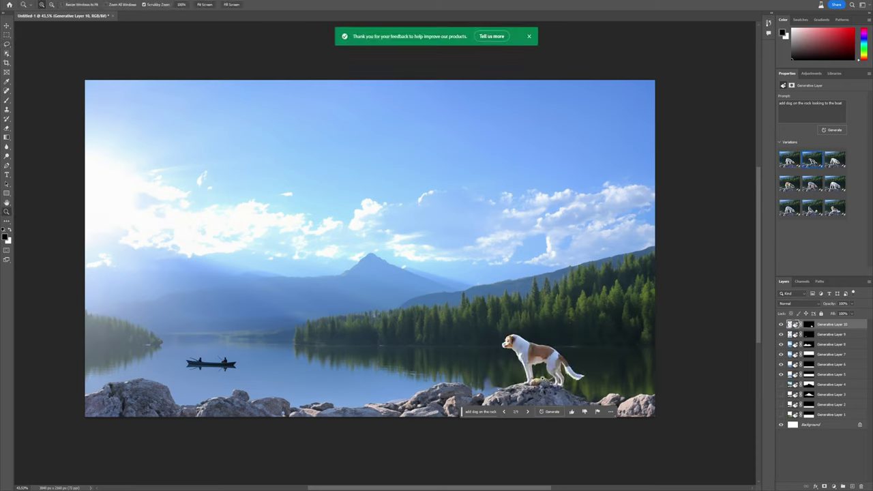
pyautogui.moveTo(542, 379); pyautogui.dragTo(495, 367)
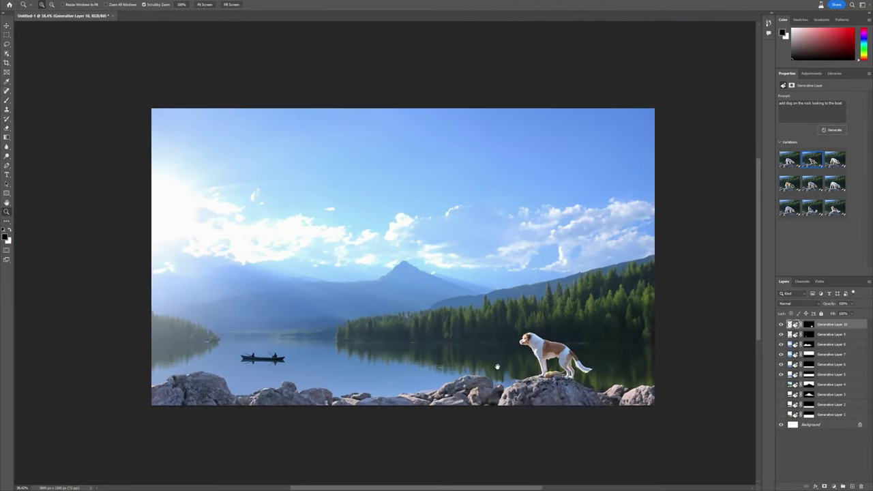
pyautogui.press('c')
pyautogui.moveTo(402, 392); pyautogui.dragTo(404, 427)
pyautogui.press('Return')
# - Select the blank strip with the lower edge of the rocks, fill it using Generative Fill without a prompt and rate the result positively
pyautogui.press('m')
pyautogui.moveTo(652, 363); pyautogui.dragTo(140, 426)
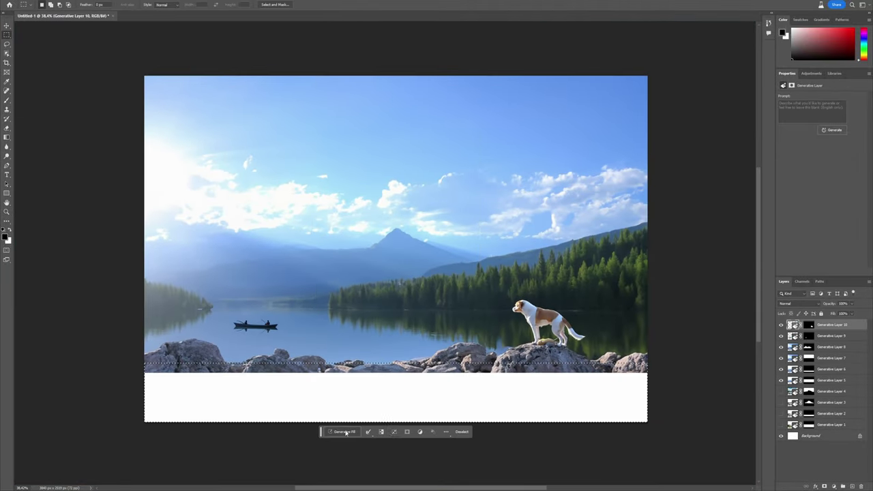
pyautogui.click(347, 432)
pyautogui.click(434, 435)
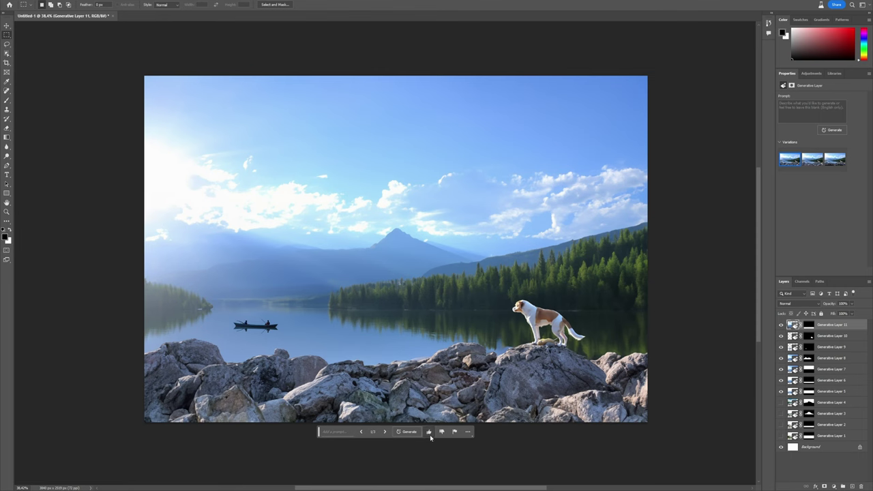
pyautogui.click(429, 432)
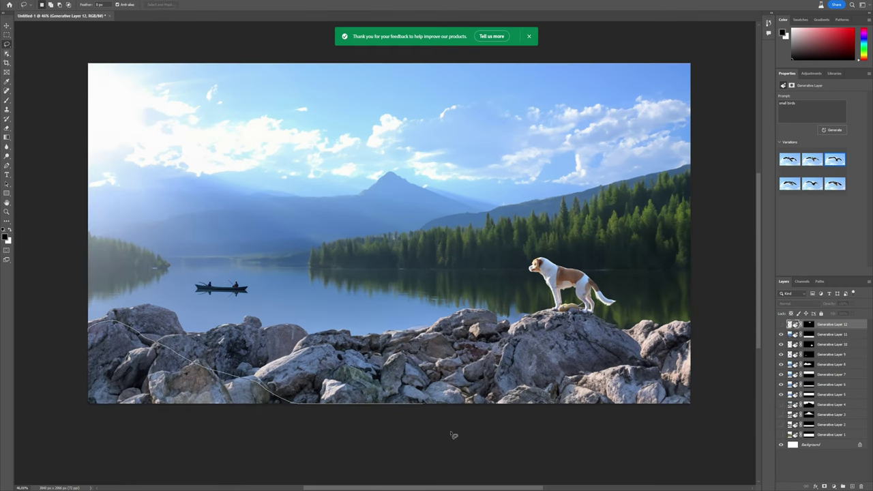
# - Lasso the lower corners and bottom edge of the foreground rocks and generate high grass there
pyautogui.moveTo(450, 434)
pyautogui.mouseDown()
pyautogui.moveTo(355, 451)
pyautogui.moveTo(74, 390)
pyautogui.mouseUp()
pyautogui.click(341, 413)
pyautogui.write('add high gra')
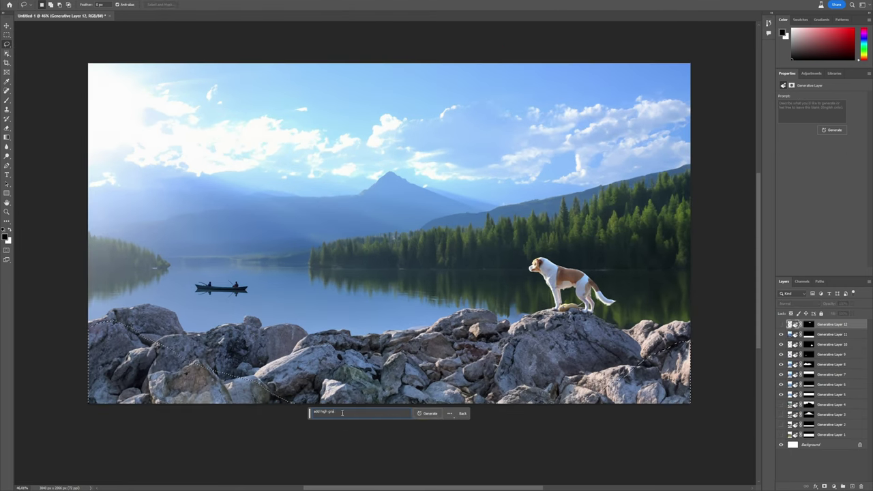
pyautogui.press('Return')
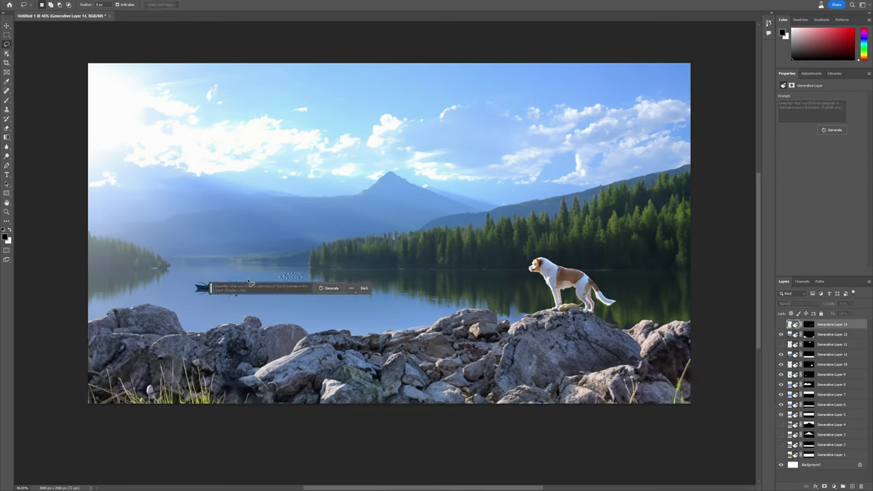
# - Generate "boat with fisher" in the small selection on the distant part of the lake
pyautogui.write('boat with ')
pyautogui.write(' fisher')
pyautogui.press('Return')
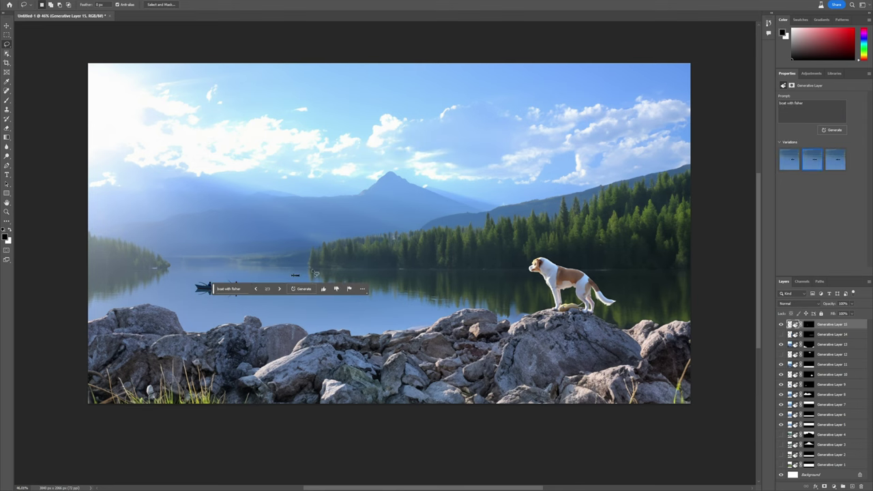
# - Select a small rectangle on the forest edge just above the shoreline and generate a house there
pyautogui.press('z')
pyautogui.moveTo(302, 272)
pyautogui.mouseDown()
pyautogui.moveTo(322, 290)
pyautogui.moveTo(302, 271)
pyautogui.moveTo(318, 278)
pyautogui.mouseUp()
pyautogui.moveTo(394, 270); pyautogui.dragTo(407, 269)
pyautogui.press('m')
pyautogui.moveTo(466, 244); pyautogui.dragTo(545, 276)
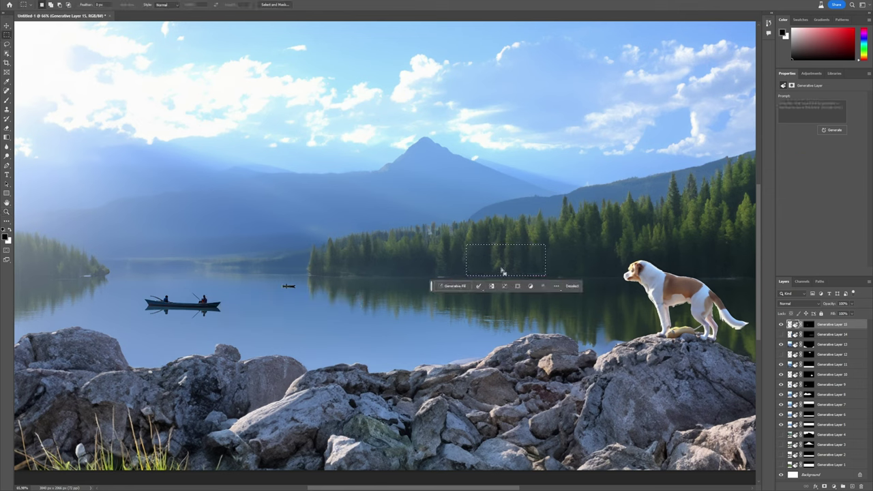
pyautogui.click(455, 285)
pyautogui.press('Return')
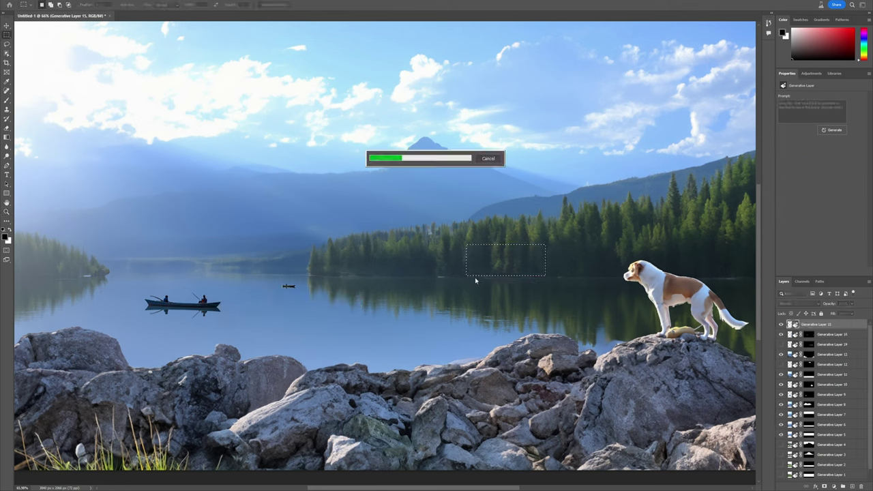
# - Generate "add house" in a second rectangle farther left along the forest edge, and select the water below the houses for Generative Fill
pyautogui.moveTo(400, 275); pyautogui.dragTo(455, 249)
pyautogui.click(374, 285)
pyautogui.press('Return')
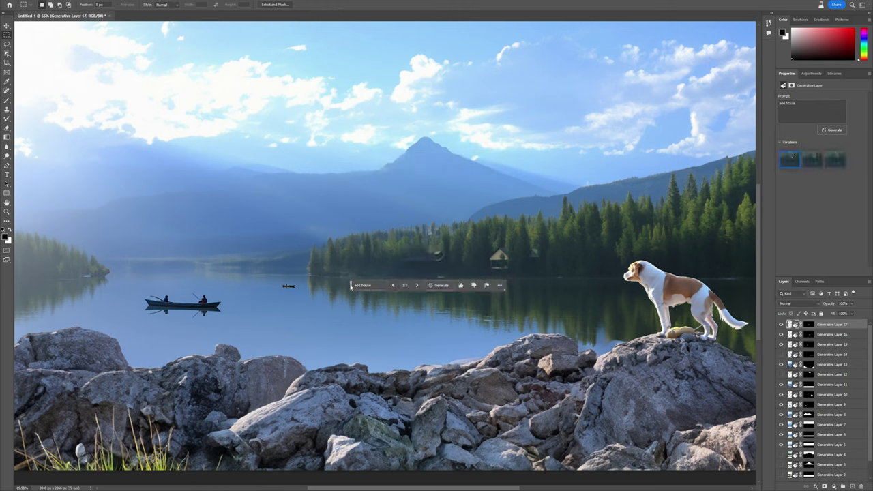
pyautogui.moveTo(373, 274); pyautogui.dragTo(537, 315)
pyautogui.click(483, 323)
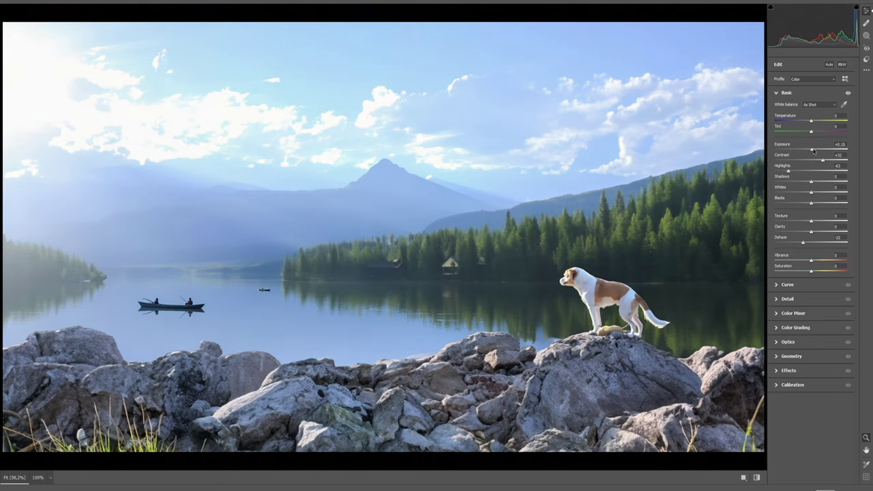
# - Tint the image's midtones and highlights with the Color Grading wheels
pyautogui.click(775, 327)
pyautogui.moveTo(811, 199); pyautogui.dragTo(810, 202)
pyautogui.moveTo(832, 257); pyautogui.dragTo(835, 252)
pyautogui.click(785, 93)
pyautogui.moveTo(551, 249); pyautogui.dragTo(518, 249)
# - Add a slightly tilted linear gradient mask over the foreground rocks and set Exposure -0.80, Shadows +17 and Blacks -28
pyautogui.click(865, 36)
pyautogui.click(793, 136)
pyautogui.moveTo(357, 414); pyautogui.dragTo(356, 333)
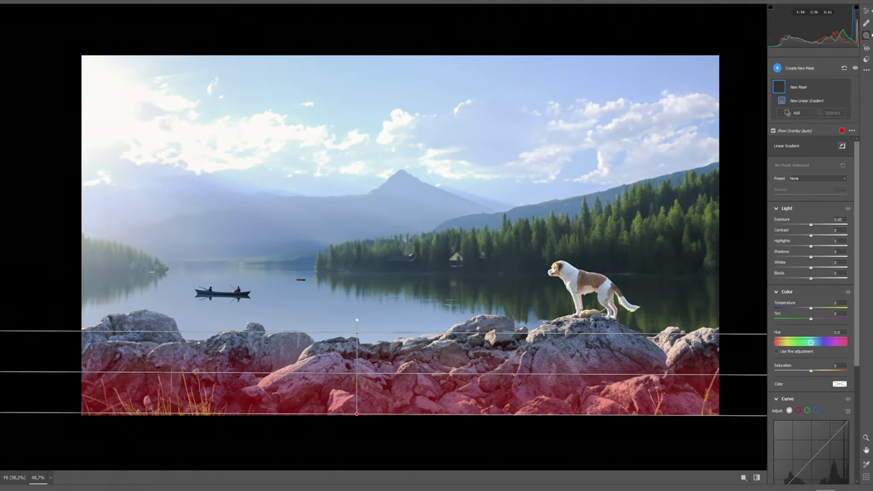
pyautogui.moveTo(407, 319); pyautogui.dragTo(419, 333)
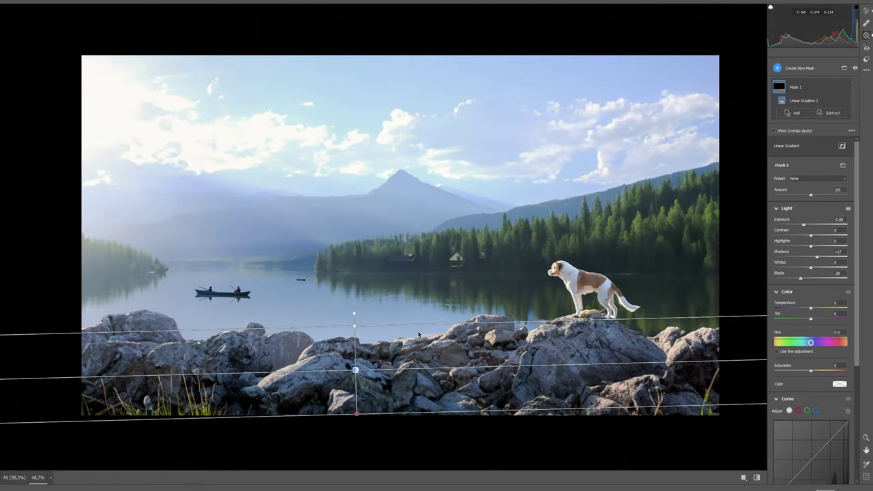
# - Add a radial gradient mask around the sun's glow and raise its temperature and tint
pyautogui.click(791, 67)
pyautogui.click(809, 123)
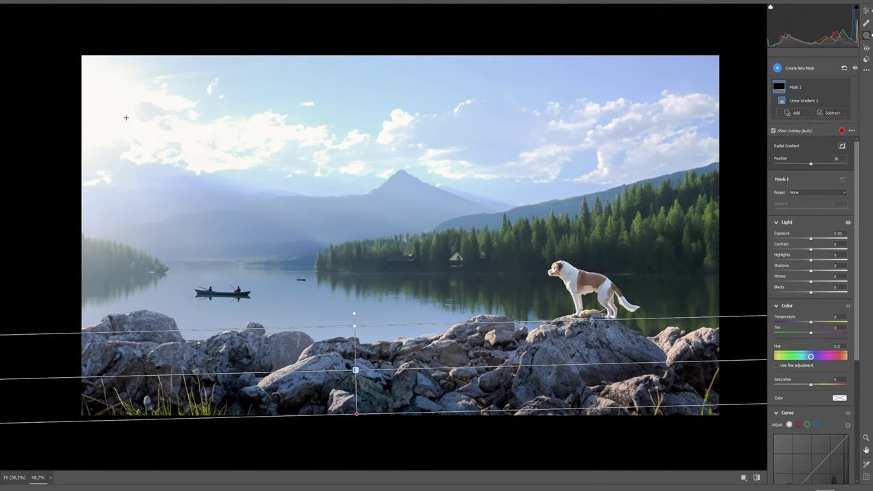
pyautogui.moveTo(127, 113); pyautogui.dragTo(304, 229)
pyautogui.moveTo(73, 97); pyautogui.dragTo(89, 88)
pyautogui.moveTo(810, 339); pyautogui.dragTo(833, 339)
pyautogui.moveTo(811, 349); pyautogui.dragTo(824, 350)
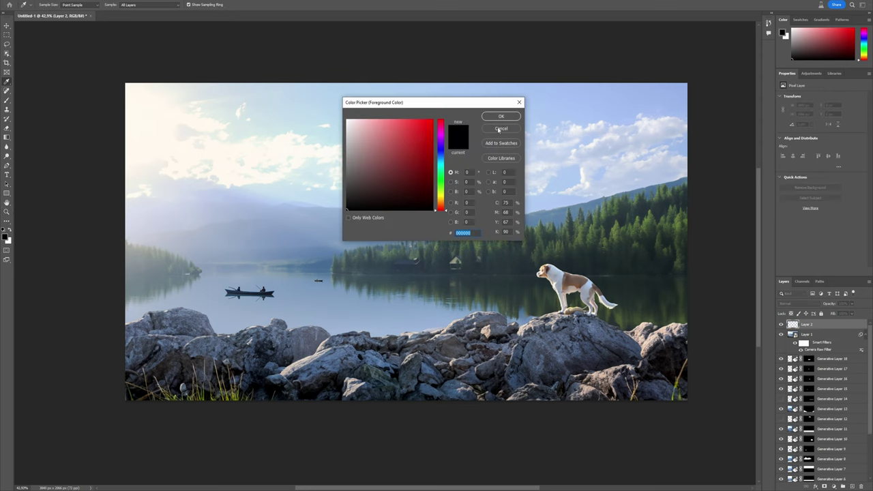
# - Set the foreground color to a light peach and fill the empty top layer with it using the Paint Bucket tool
pyautogui.click(500, 130)
pyautogui.rightClick(5, 137)
pyautogui.click(40, 144)
pyautogui.click(5, 237)
pyautogui.click(443, 206)
pyautogui.click(380, 121)
pyautogui.click(500, 117)
pyautogui.click(409, 214)
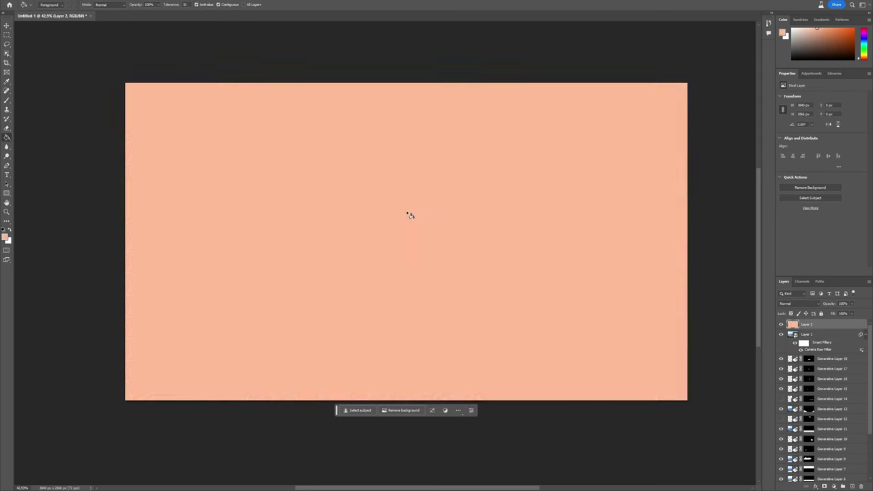